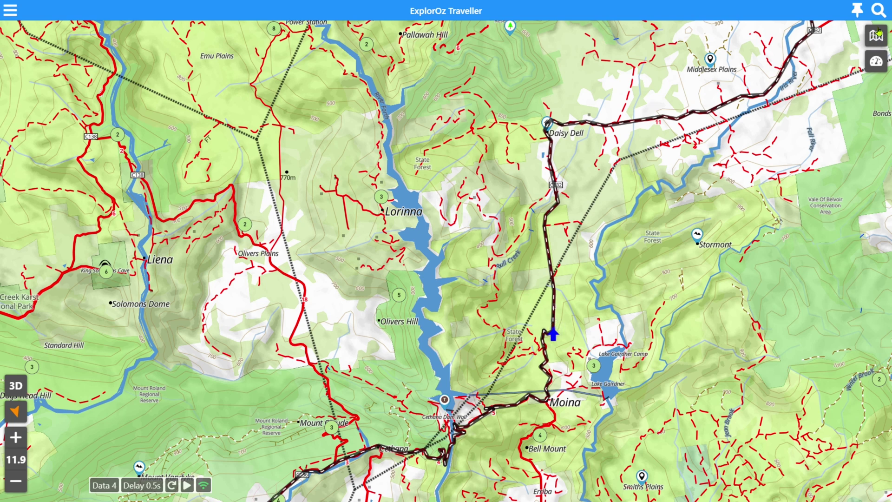
Preview the Streets & Paths and Satellite online maps, and return to the online EOTopo 2021 map.
{"action": "left_click", "coordinate": [878, 37]}
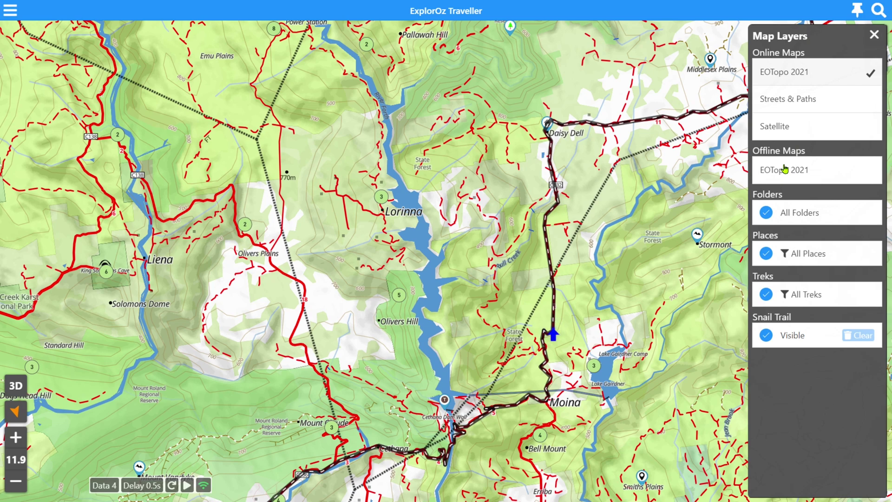
{"action": "left_click", "coordinate": [795, 98]}
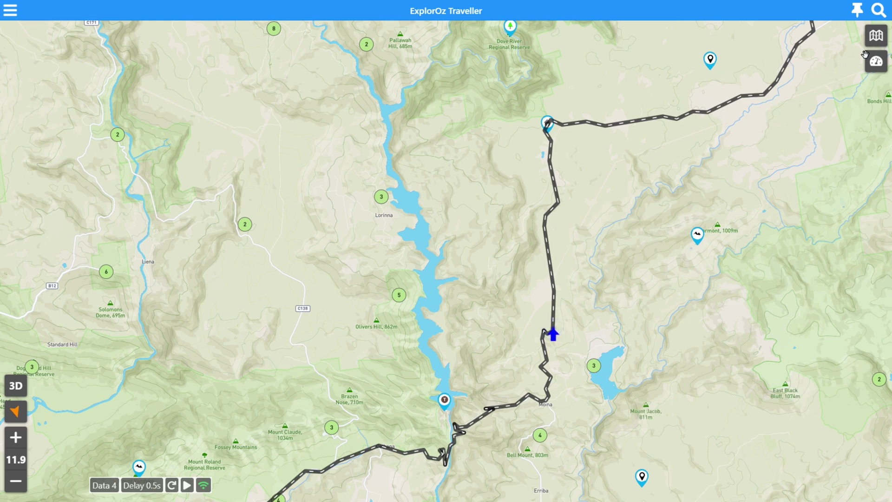
{"action": "left_click", "coordinate": [877, 42]}
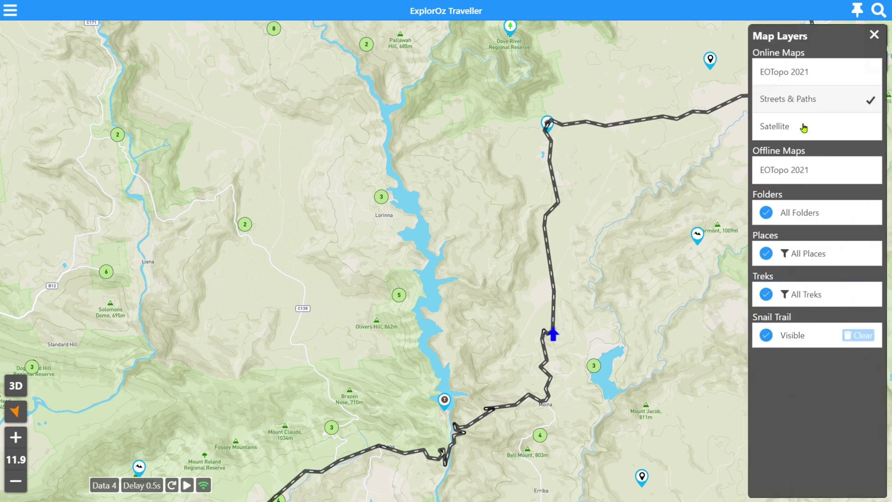
{"action": "left_click", "coordinate": [804, 128]}
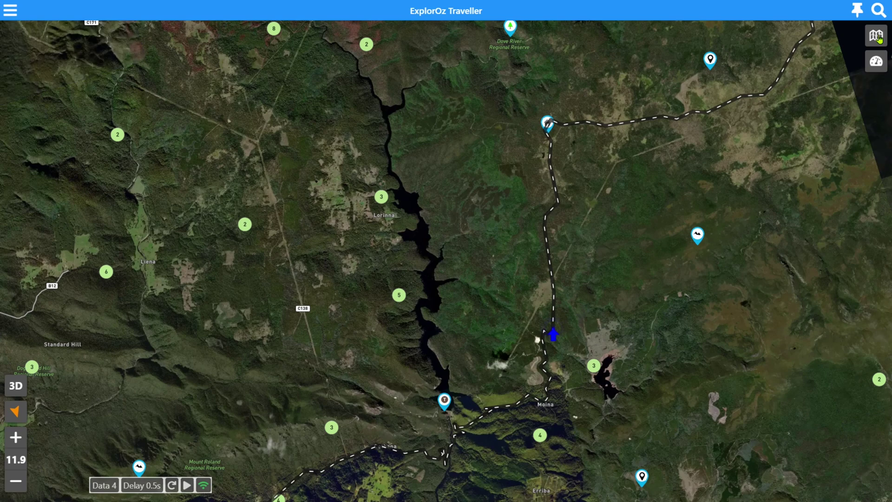
{"action": "left_click", "coordinate": [878, 38]}
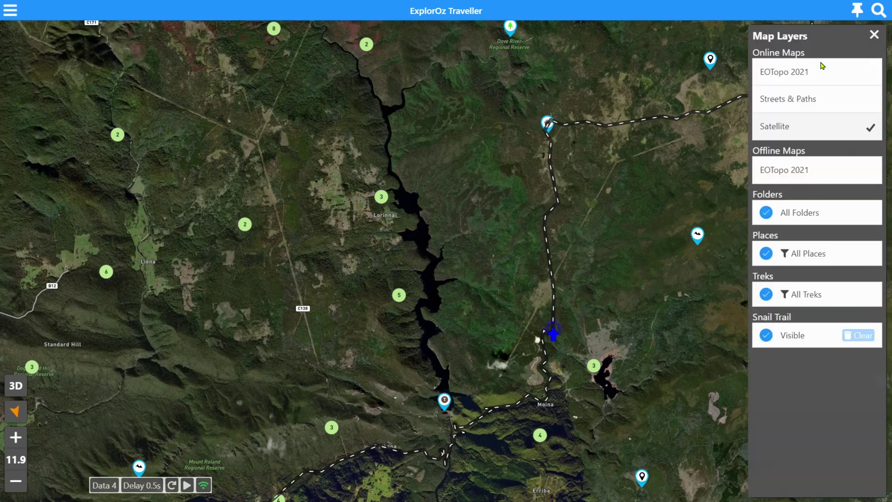
{"action": "left_click", "coordinate": [796, 72]}
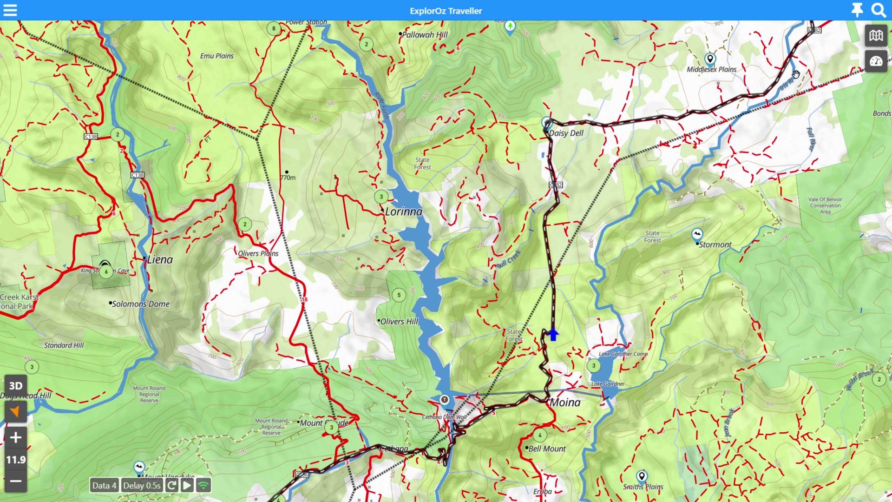
Hide all folders, places and treks from the map, keeping the snail trail visible.
{"action": "left_click", "coordinate": [881, 41]}
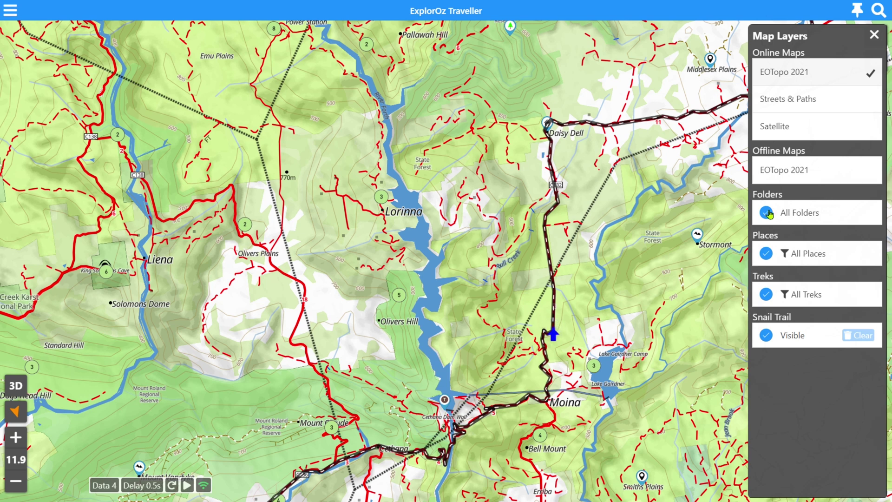
{"action": "left_click", "coordinate": [768, 214]}
{"action": "left_click", "coordinate": [770, 255]}
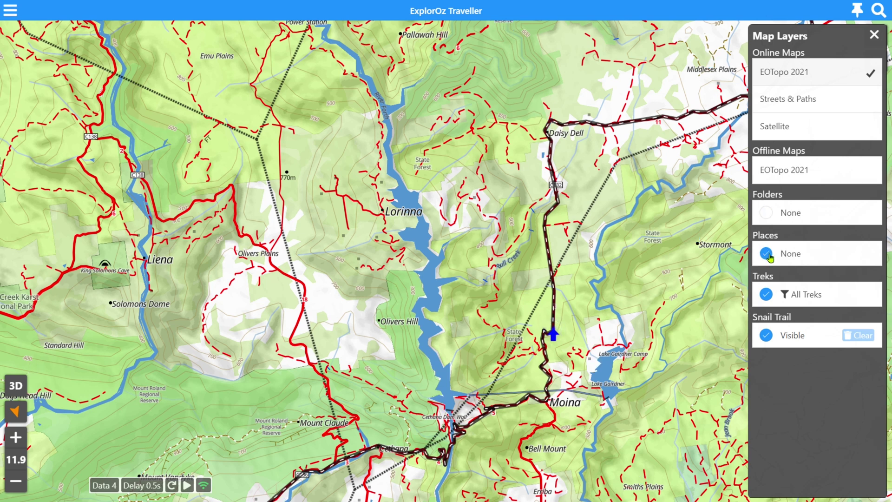
{"action": "left_click", "coordinate": [768, 294]}
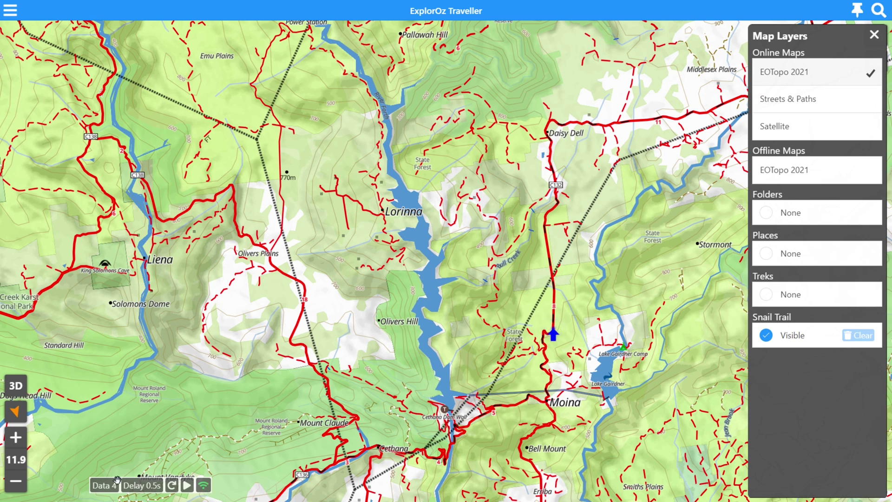
Run the GPS position playback to record a snail trail along the road, and pause it.
{"action": "left_click", "coordinate": [187, 485]}
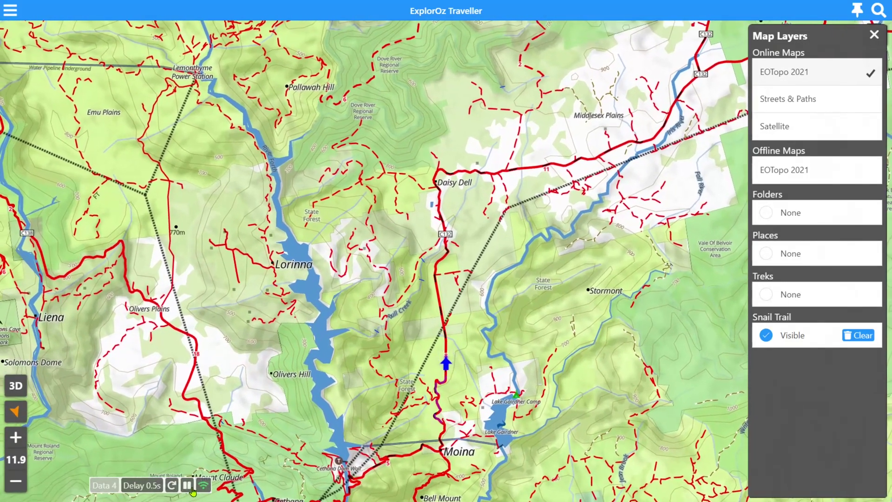
{"action": "left_click", "coordinate": [190, 487]}
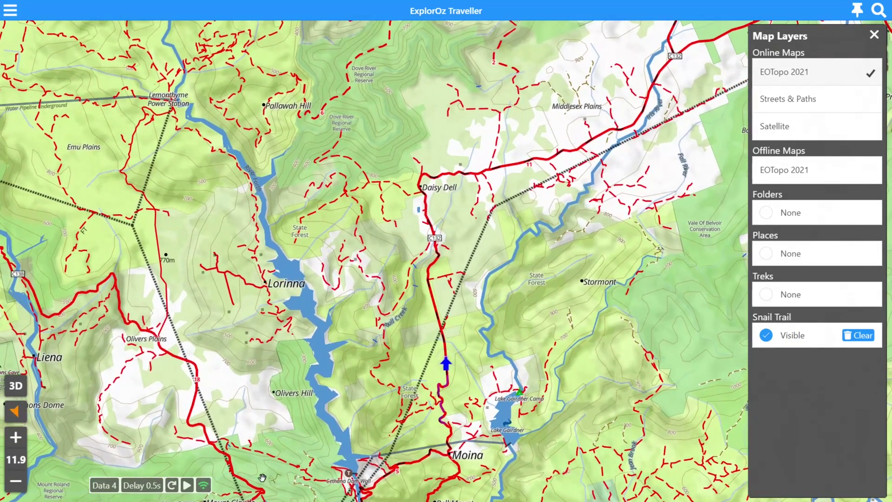
Set the snail trail colour to aqua in the map screen settings and view the recoloured trail south of Moina.
{"action": "left_click", "coordinate": [10, 10]}
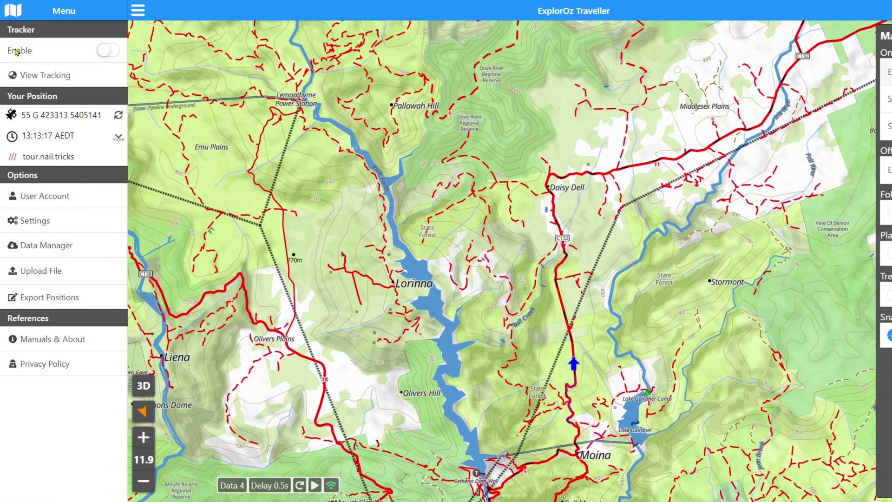
{"action": "left_click", "coordinate": [46, 232]}
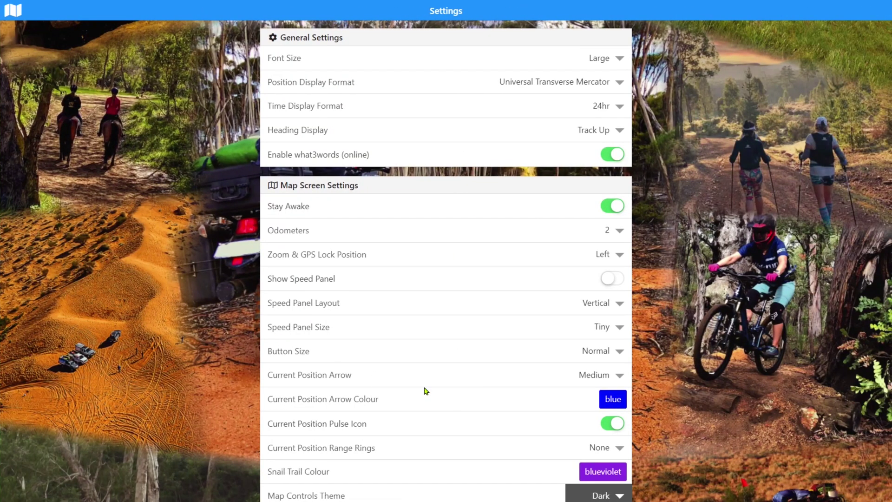
{"action": "scroll", "coordinate": [415, 412], "scroll_direction": "down", "scroll_amount": 1}
{"action": "scroll", "coordinate": [415, 412], "scroll_direction": "down", "scroll_amount": 1}
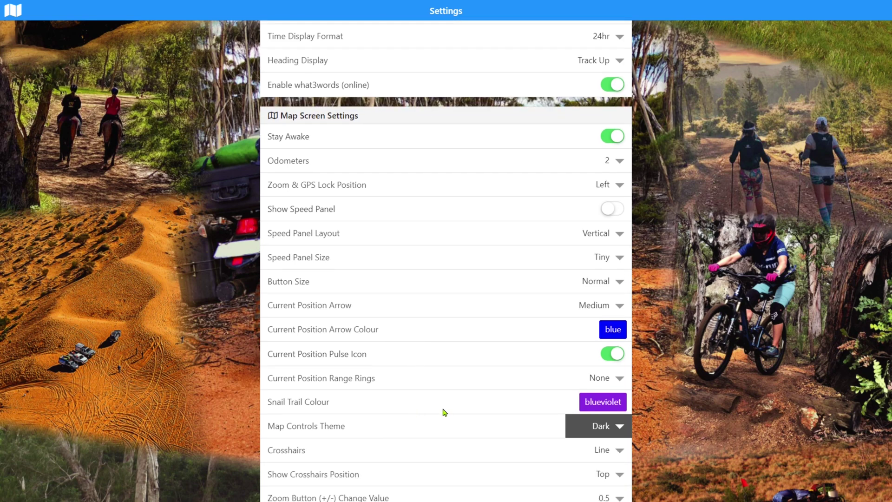
{"action": "left_click", "coordinate": [604, 404]}
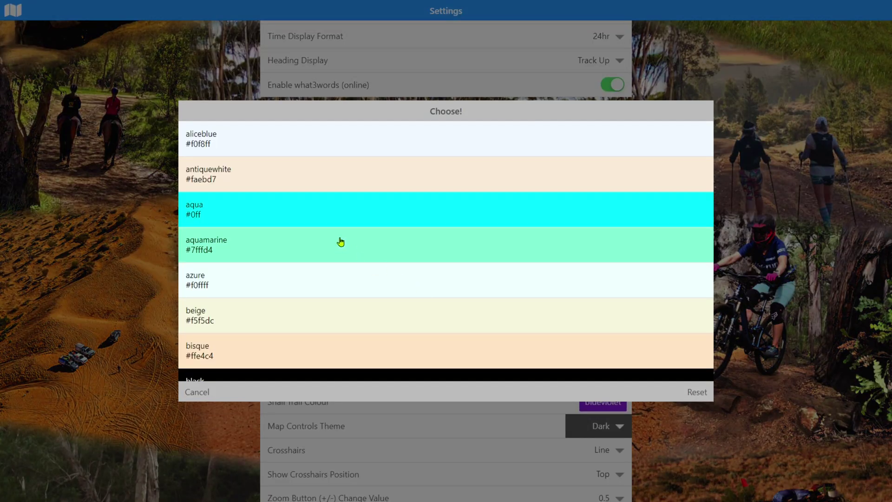
{"action": "left_click", "coordinate": [310, 214]}
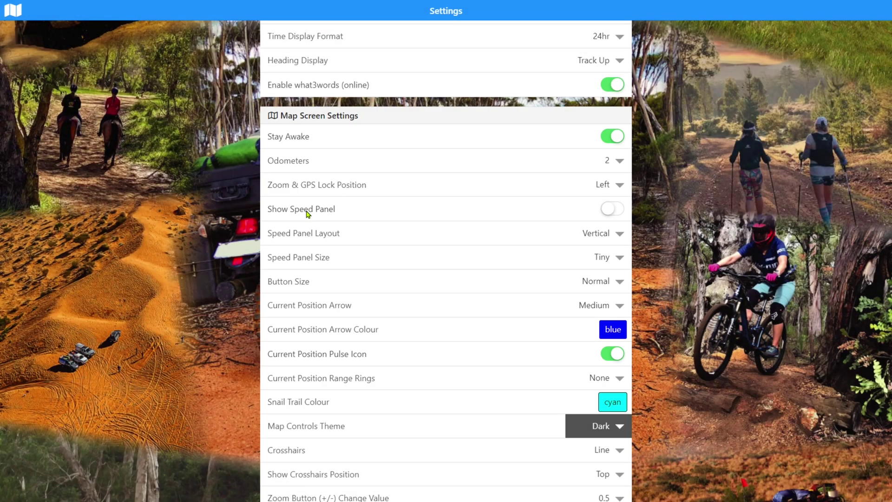
{"action": "left_click", "coordinate": [16, 14]}
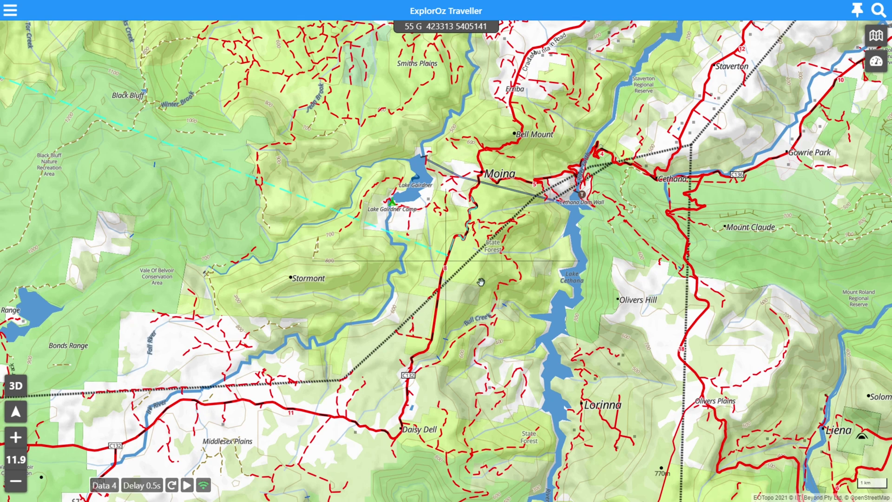
{"action": "scroll", "coordinate": [465, 243], "scroll_direction": "up", "scroll_amount": 5}
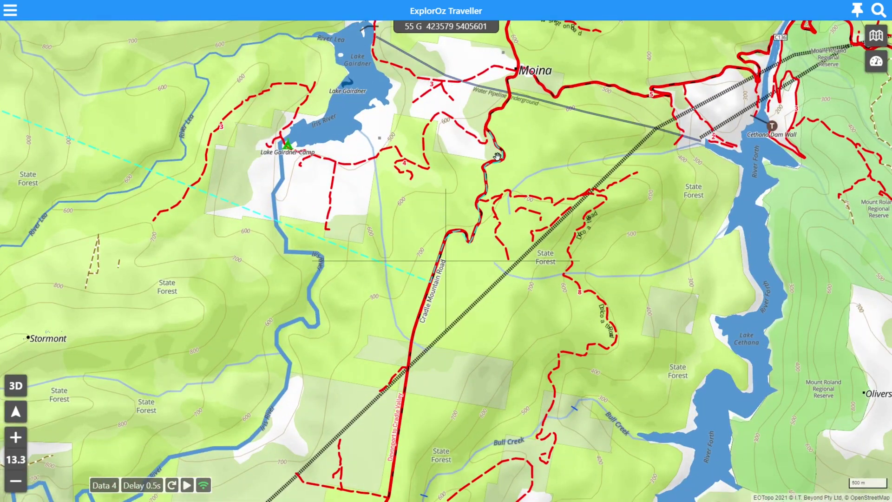
{"action": "left_click_drag", "start_coordinate": [462, 265], "coordinate": [464, 324]}
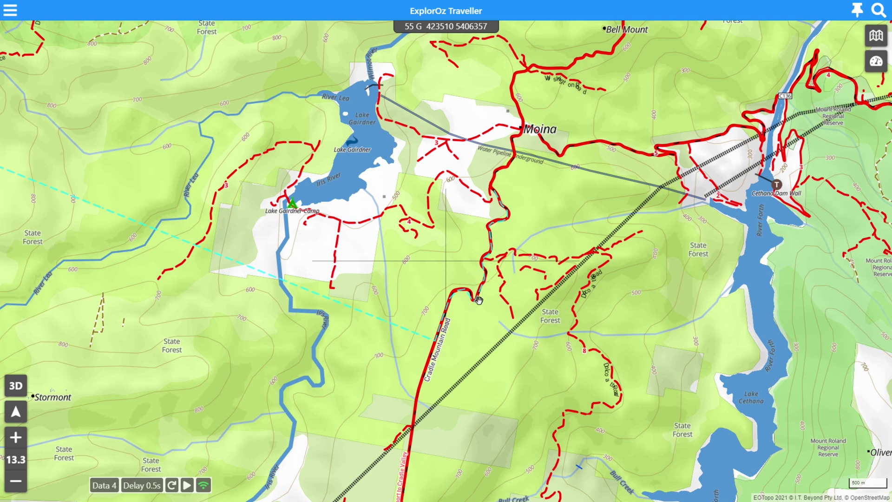
Toggle the snail trail's visibility off and back on, and clear the recorded trail.
{"action": "left_click", "coordinate": [877, 38]}
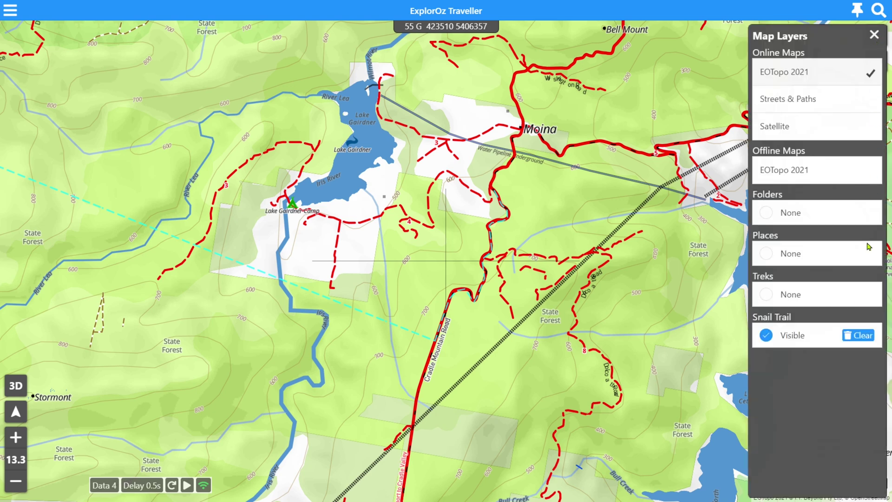
{"action": "left_click", "coordinate": [773, 339]}
{"action": "left_click", "coordinate": [773, 339]}
{"action": "left_click", "coordinate": [773, 339]}
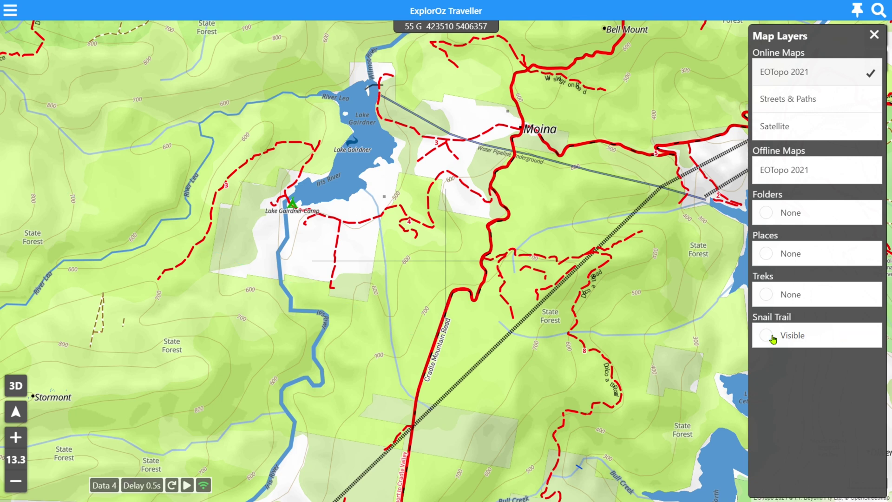
{"action": "left_click", "coordinate": [773, 339]}
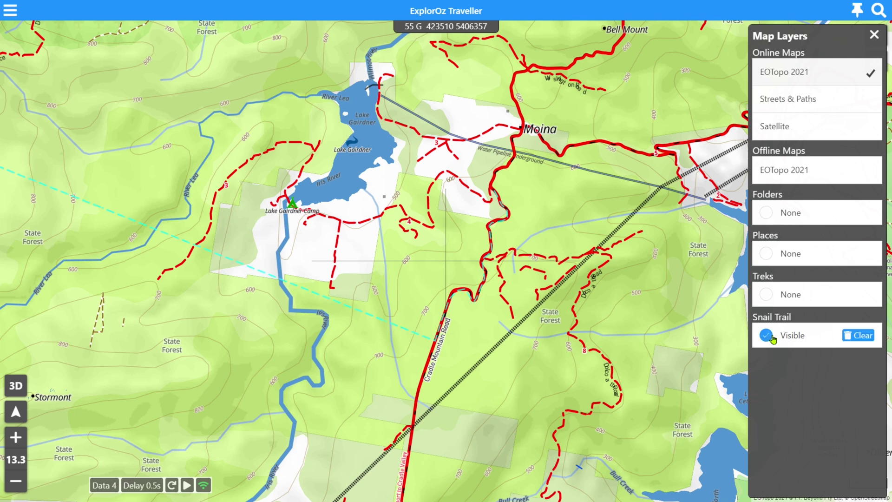
{"action": "left_click", "coordinate": [864, 341]}
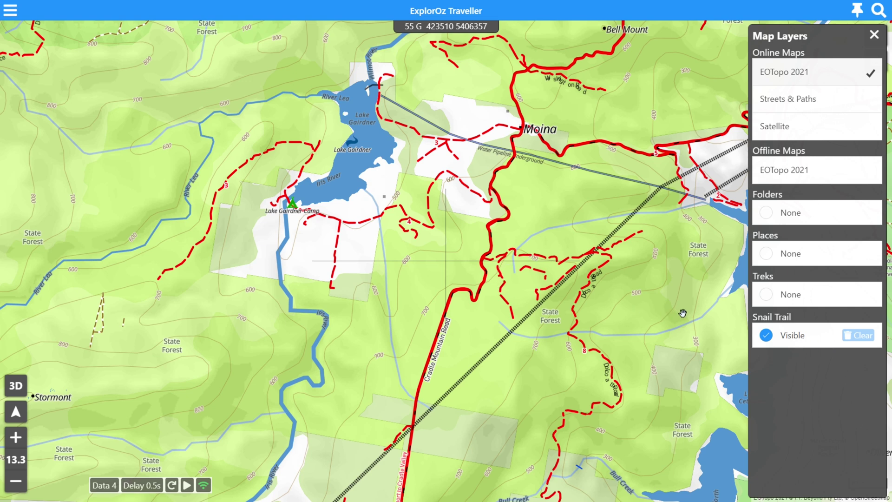
Show all treks on the map and look at the summary of the trek running through Moina.
{"action": "left_click", "coordinate": [767, 294]}
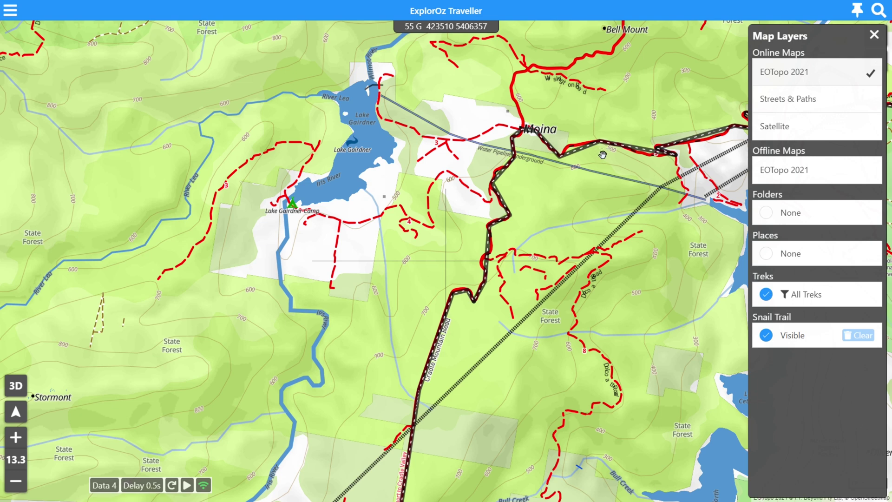
{"action": "left_click", "coordinate": [494, 247]}
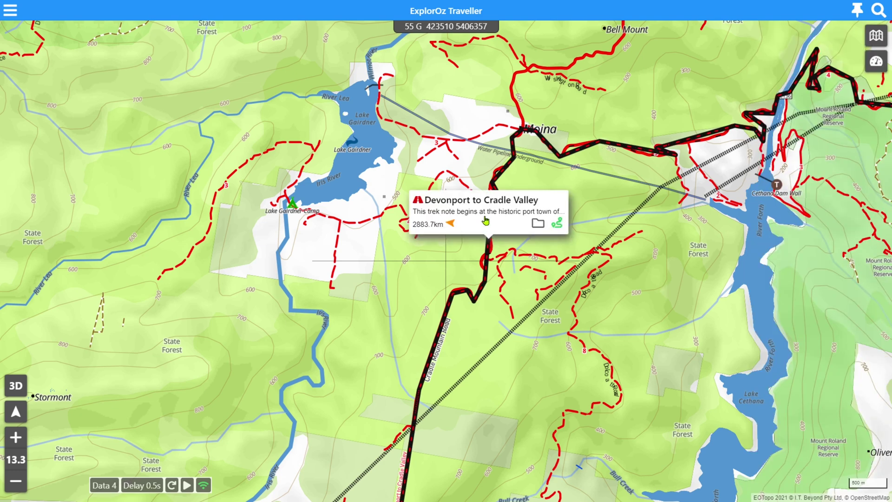
{"action": "left_click", "coordinate": [518, 257]}
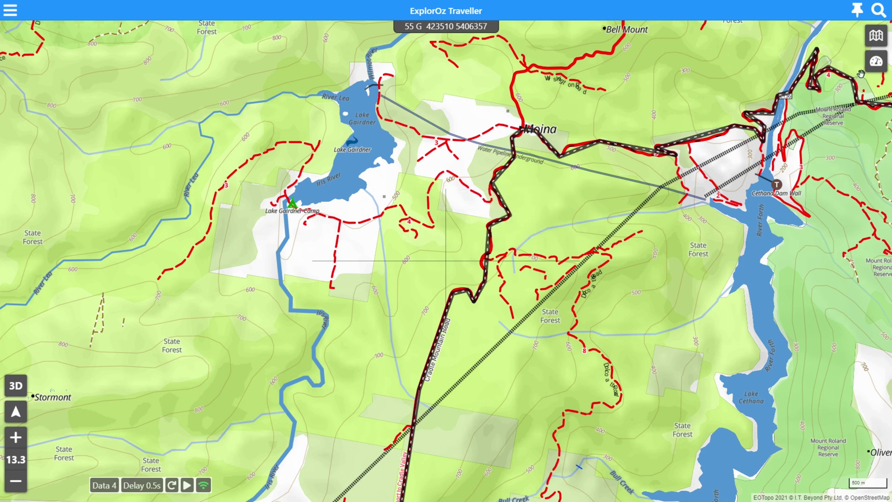
Filter the treks layer to show only 4WD treks across northwest Tasmania.
{"action": "left_click", "coordinate": [878, 36]}
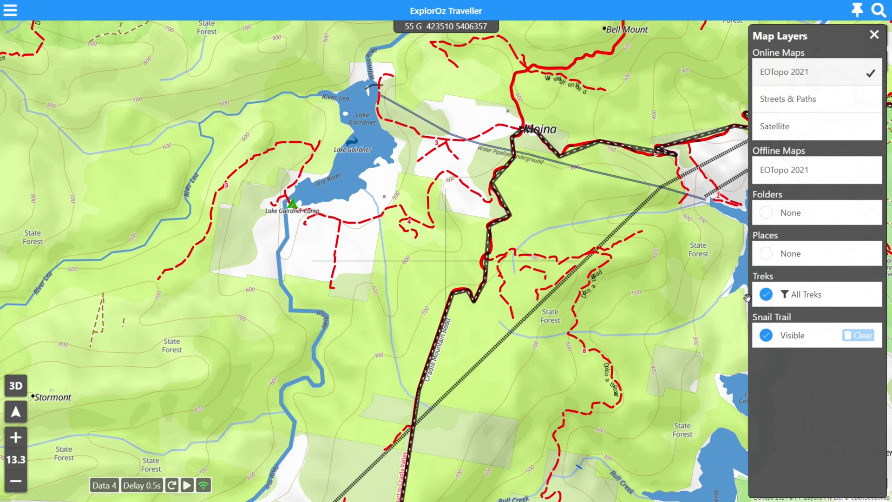
{"action": "scroll", "coordinate": [656, 303], "scroll_direction": "down", "scroll_amount": 5}
{"action": "scroll", "coordinate": [656, 303], "scroll_direction": "down", "scroll_amount": 6}
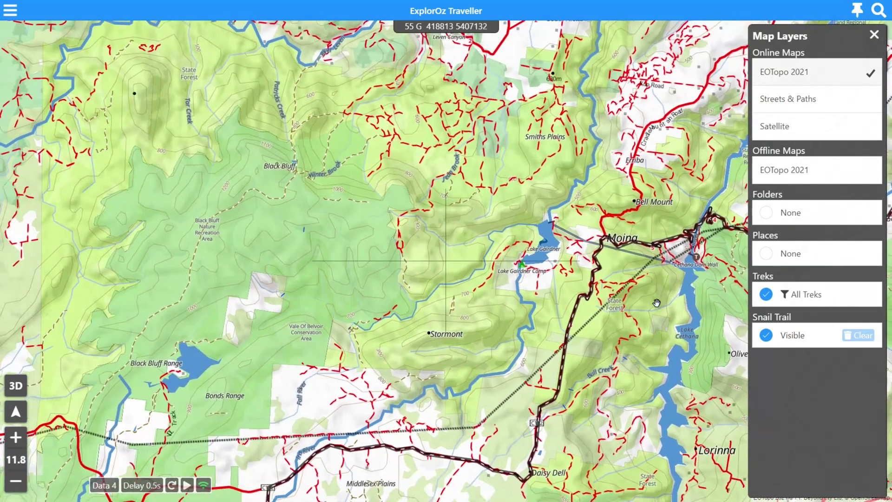
{"action": "scroll", "coordinate": [656, 303], "scroll_direction": "down", "scroll_amount": 5}
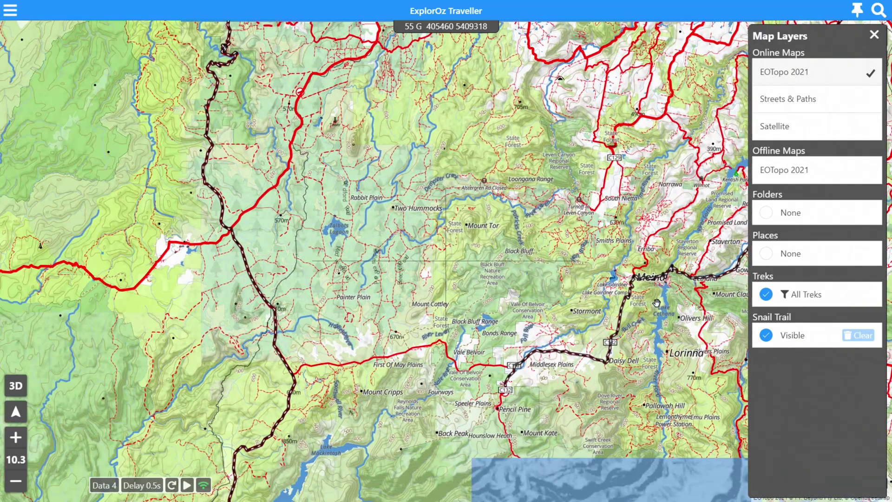
{"action": "scroll", "coordinate": [656, 303], "scroll_direction": "down", "scroll_amount": 1}
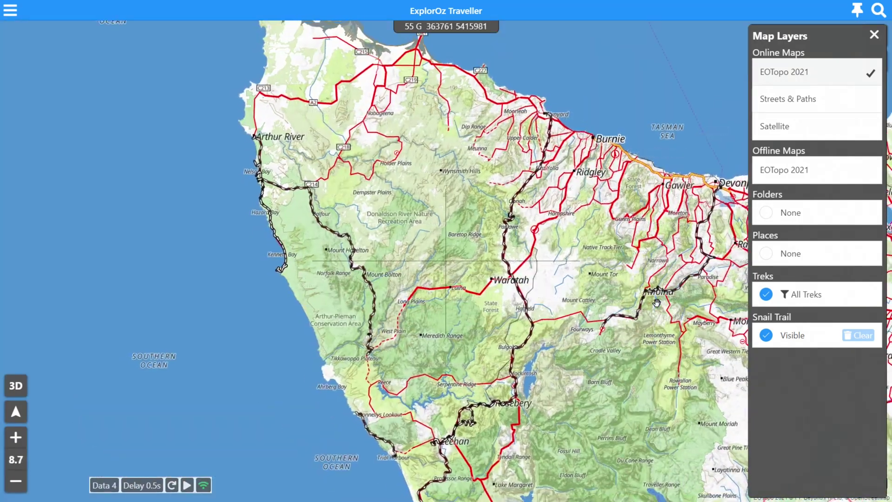
{"action": "left_click_drag", "start_coordinate": [657, 303], "coordinate": [545, 244]}
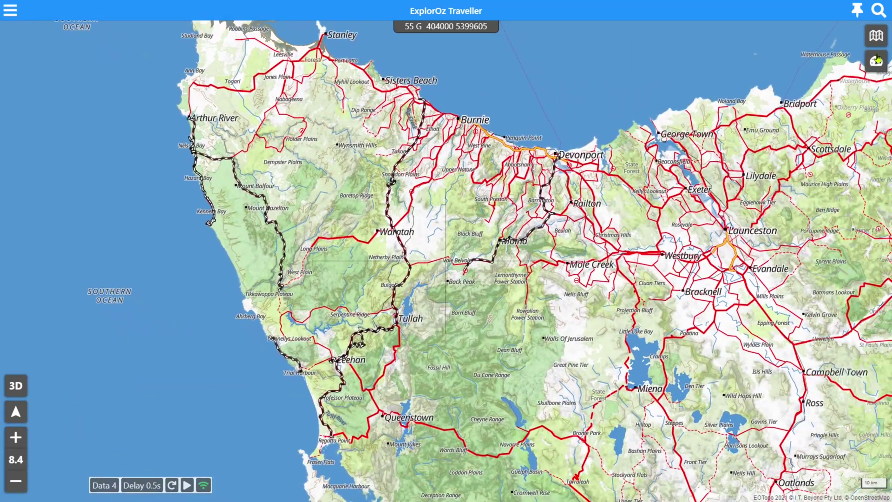
{"action": "left_click", "coordinate": [877, 36]}
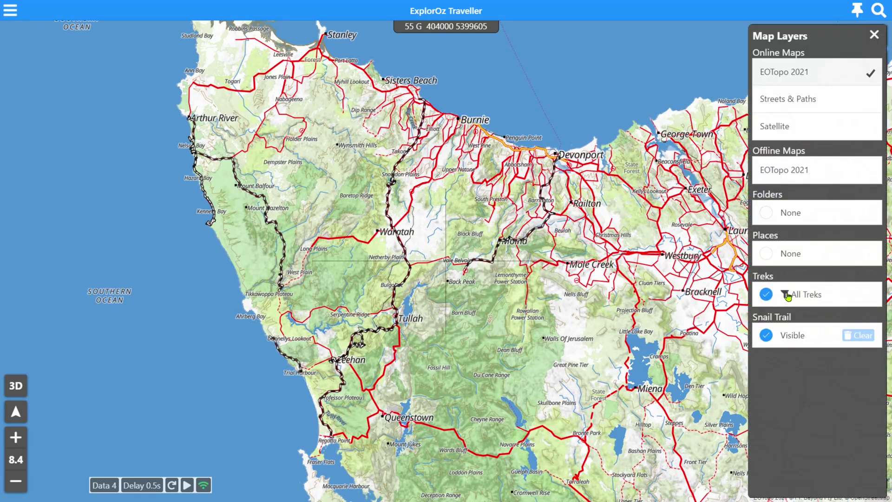
{"action": "left_click", "coordinate": [825, 297]}
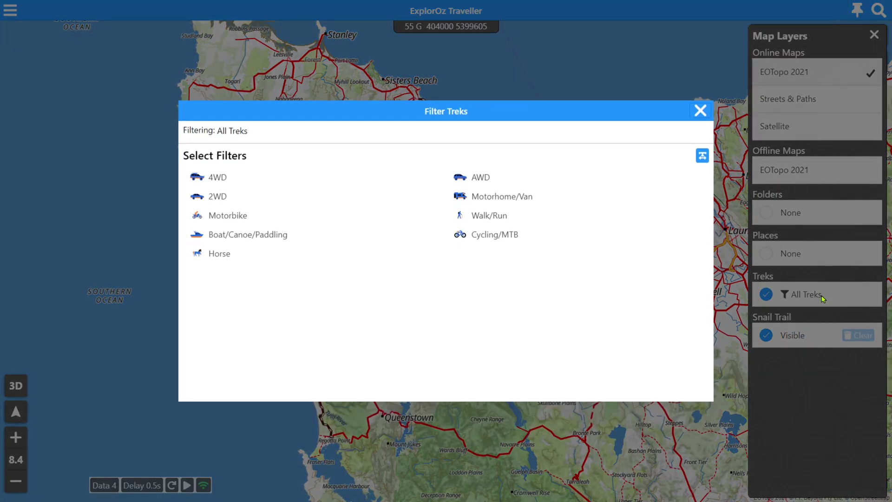
{"action": "left_click", "coordinate": [223, 179]}
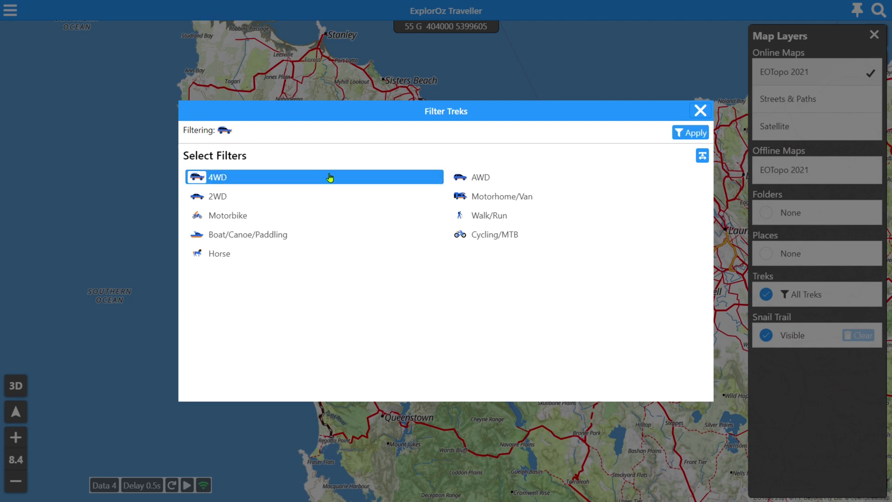
{"action": "left_click", "coordinate": [698, 135]}
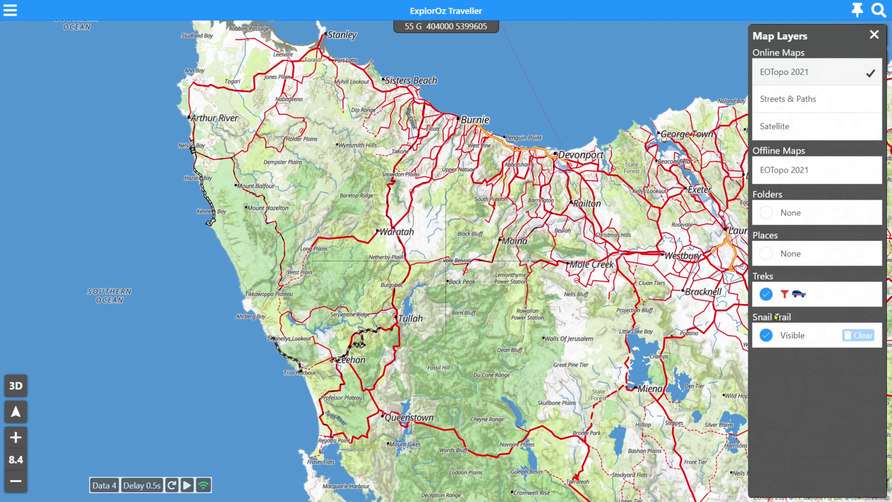
Add 2WD and AWD to the 4WD treks filter and apply the combined filter to the map.
{"action": "left_click", "coordinate": [807, 295]}
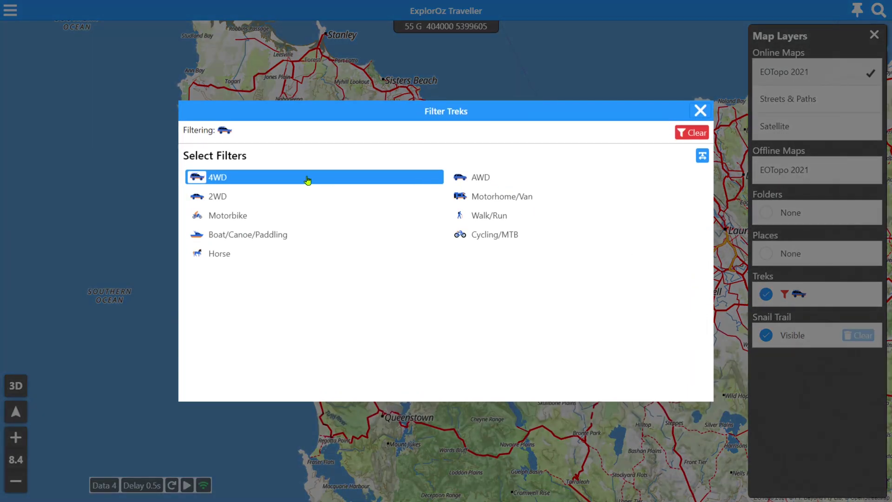
{"action": "left_click", "coordinate": [231, 198]}
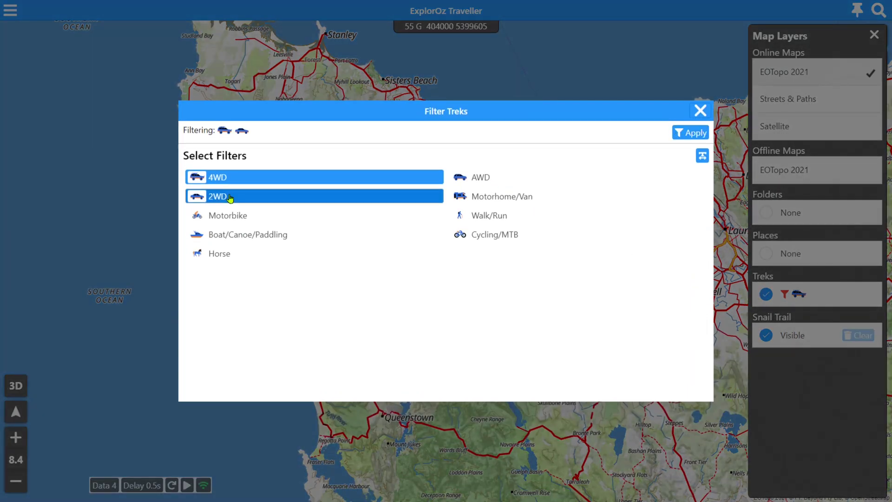
{"action": "left_click", "coordinate": [474, 177]}
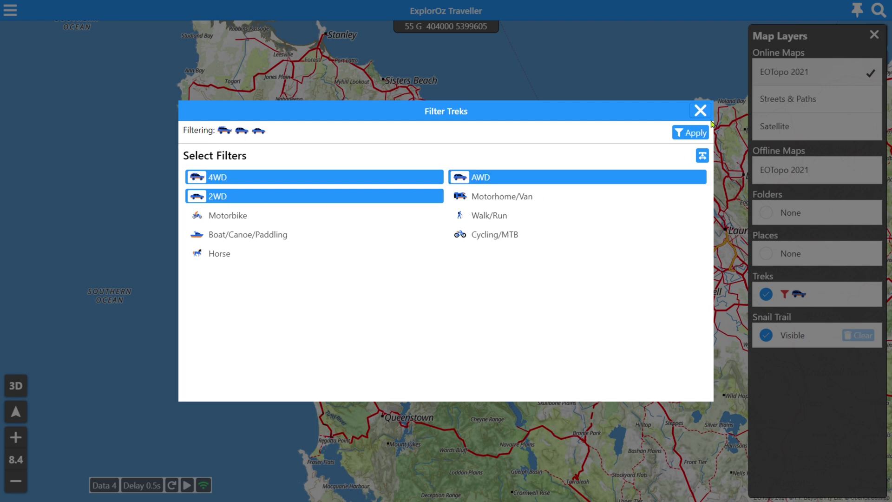
{"action": "left_click", "coordinate": [695, 135]}
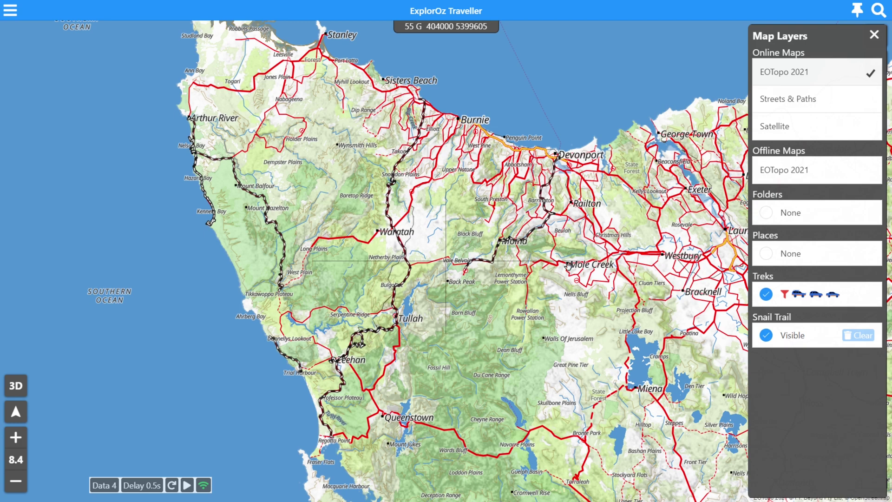
{"action": "left_click", "coordinate": [809, 296]}
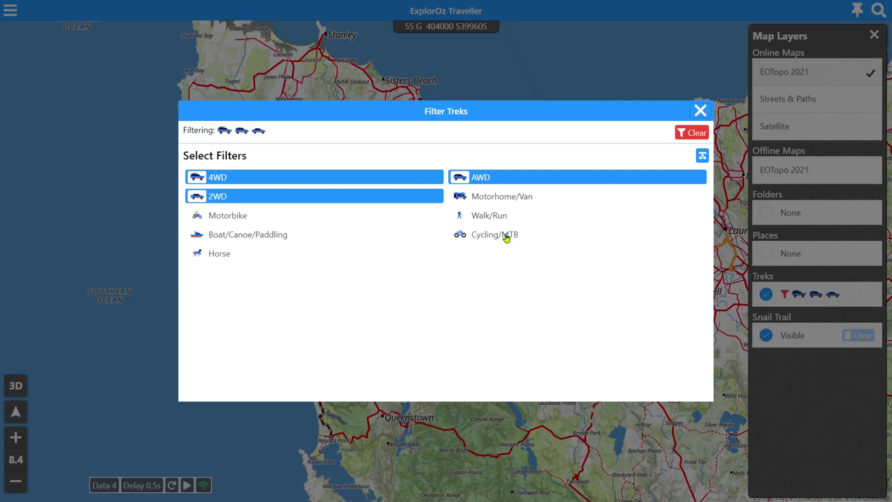
{"action": "left_click", "coordinate": [494, 179]}
{"action": "left_click", "coordinate": [420, 179]}
{"action": "left_click", "coordinate": [415, 199]}
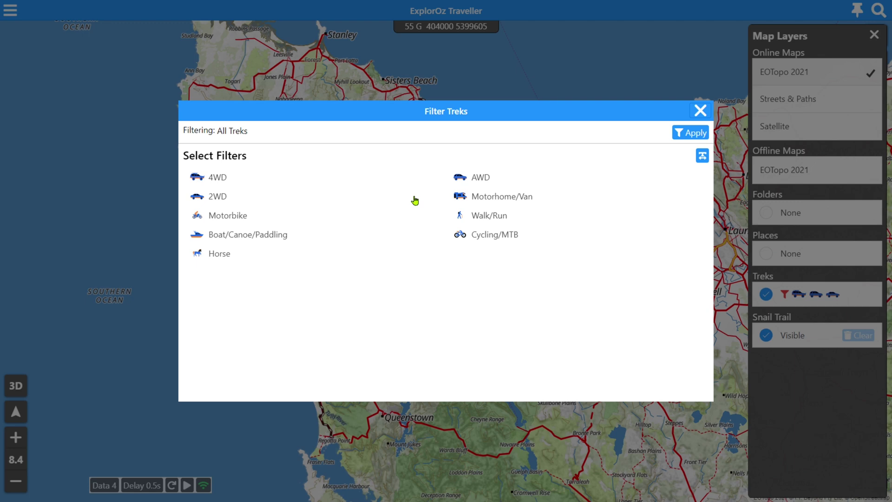
{"action": "left_click", "coordinate": [700, 111]}
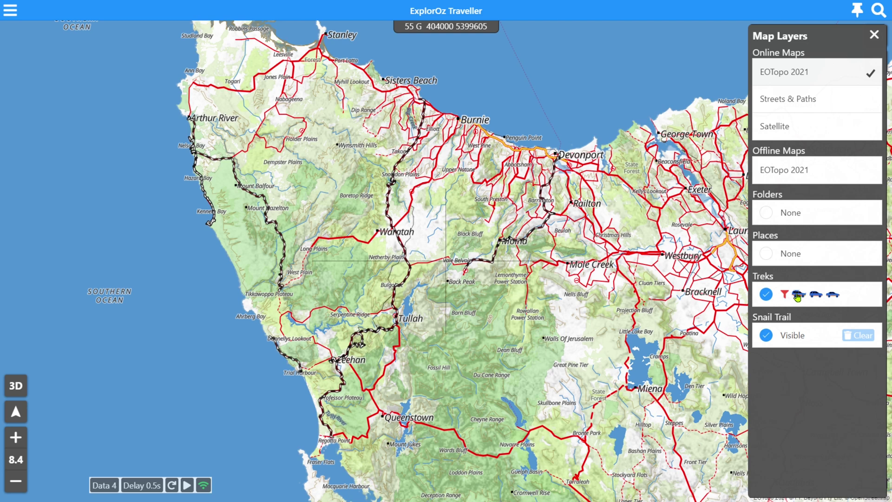
Hide the treks layer and show all places, down to the individual place markers around Liena and Mole Creek Karst National Park.
{"action": "left_click", "coordinate": [767, 295]}
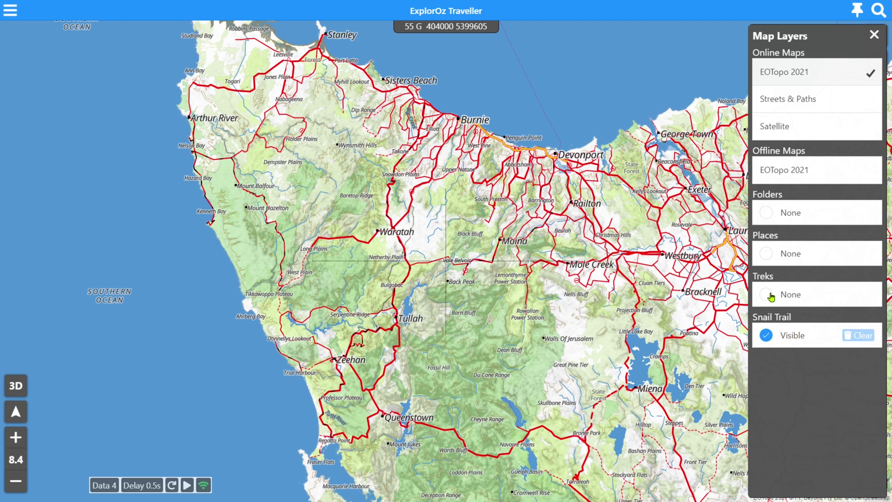
{"action": "left_click", "coordinate": [767, 254]}
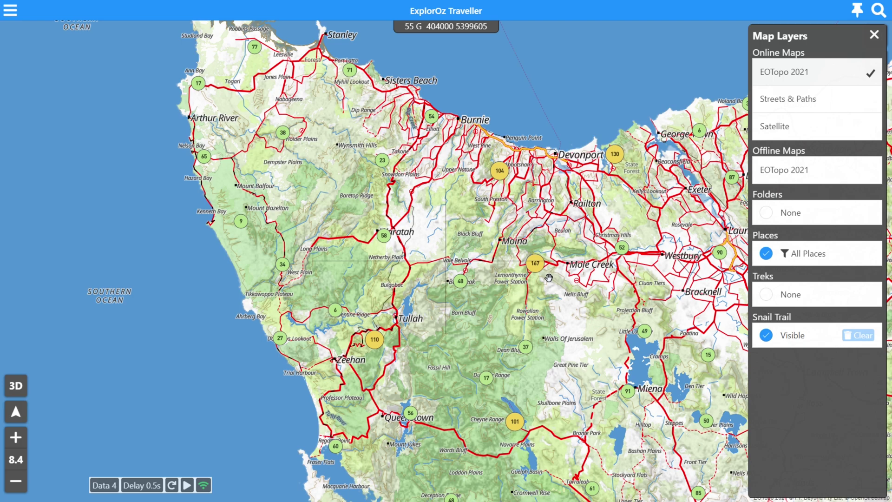
{"action": "scroll", "coordinate": [549, 278], "scroll_direction": "up", "scroll_amount": 3}
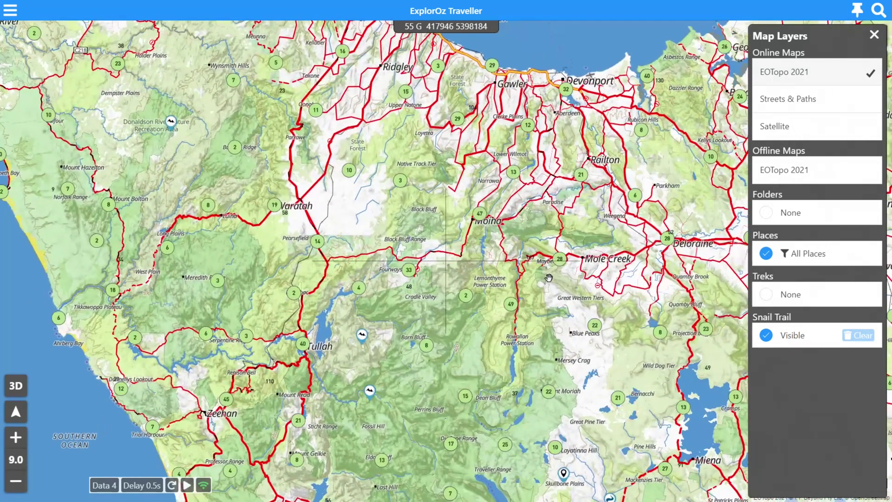
{"action": "scroll", "coordinate": [549, 278], "scroll_direction": "up", "scroll_amount": 3}
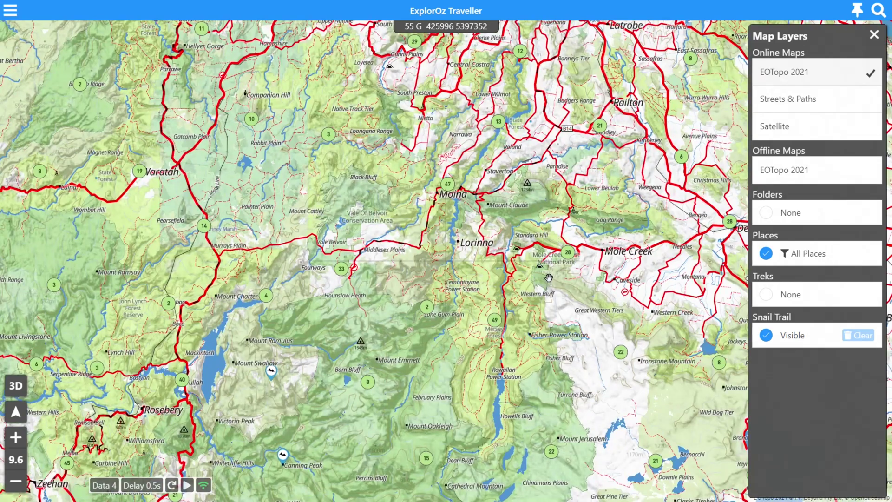
{"action": "scroll", "coordinate": [549, 277], "scroll_direction": "up", "scroll_amount": 3}
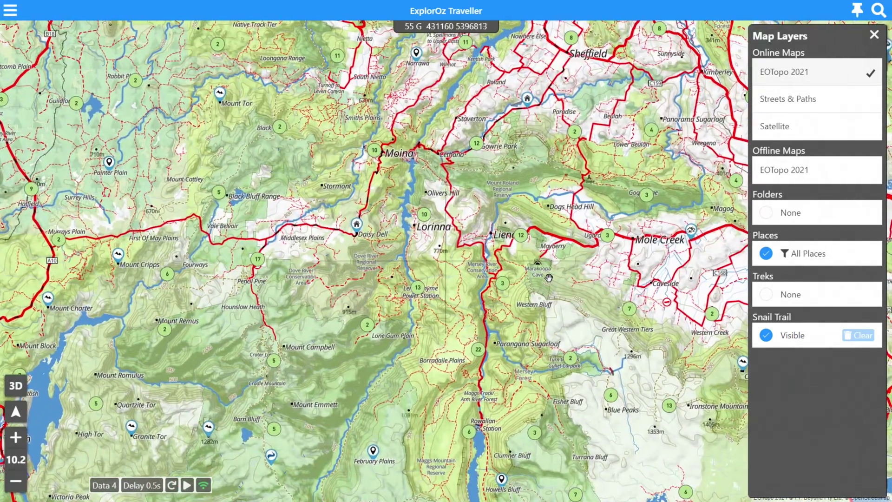
{"action": "scroll", "coordinate": [548, 277], "scroll_direction": "up", "scroll_amount": 6}
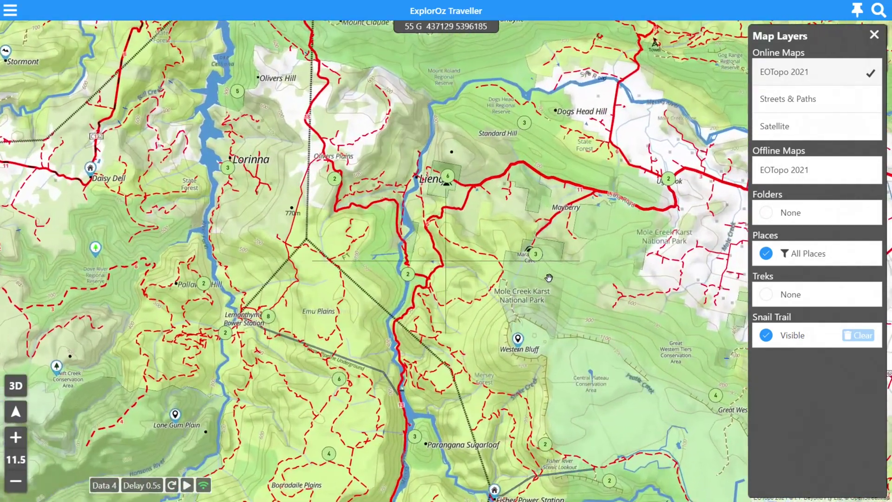
{"action": "scroll", "coordinate": [549, 277], "scroll_direction": "up", "scroll_amount": 2}
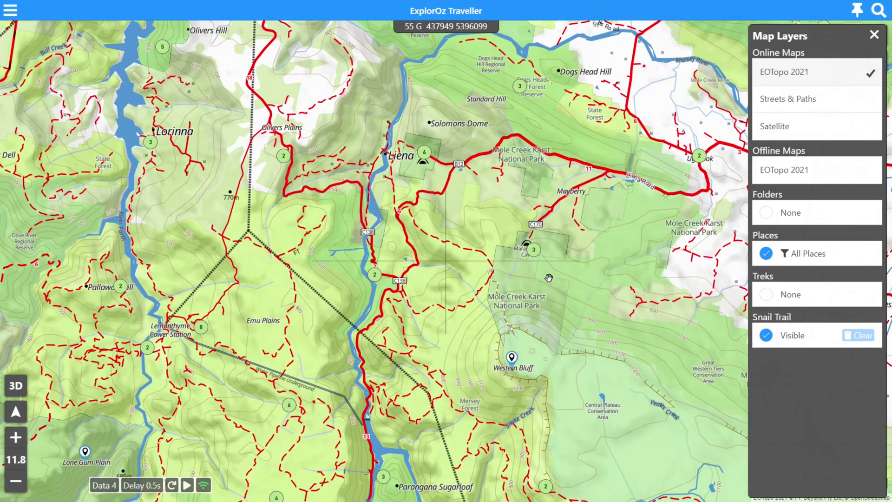
{"action": "scroll", "coordinate": [518, 292], "scroll_direction": "up", "scroll_amount": 2}
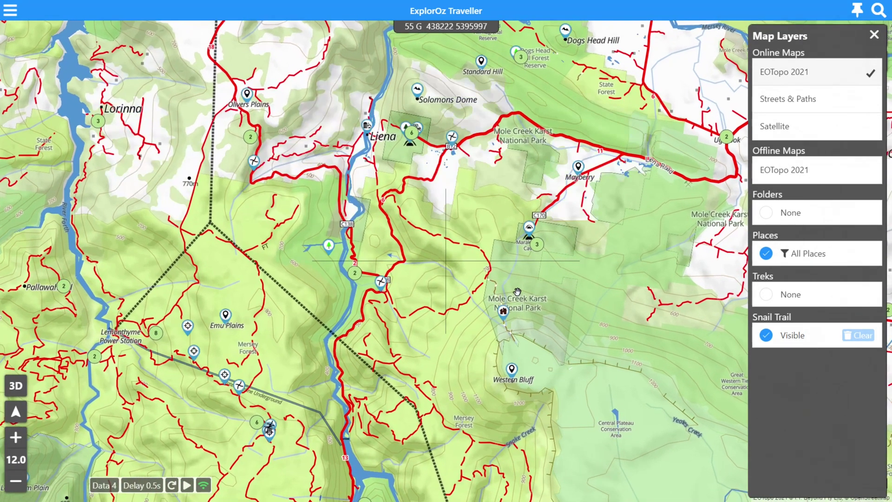
{"action": "scroll", "coordinate": [517, 292], "scroll_direction": "up", "scroll_amount": 1}
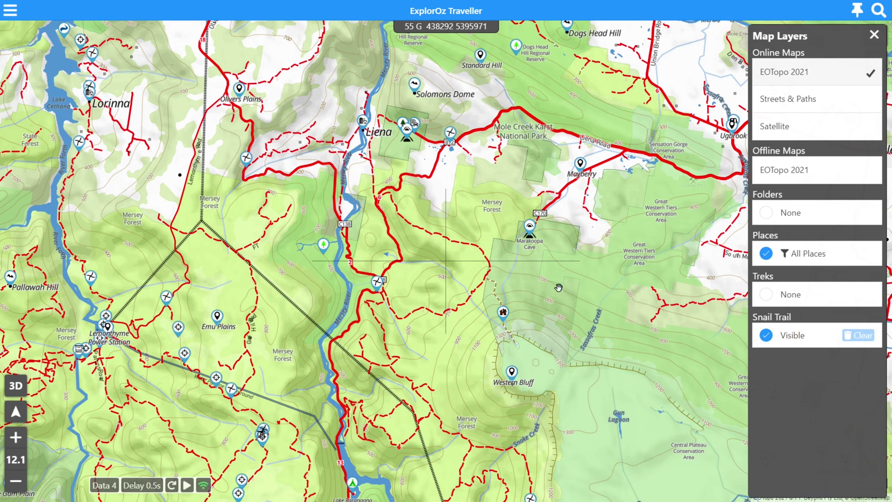
Look through the available place type filters and apply the predefined Where to Stay filter to the places layer.
{"action": "left_click", "coordinate": [805, 257]}
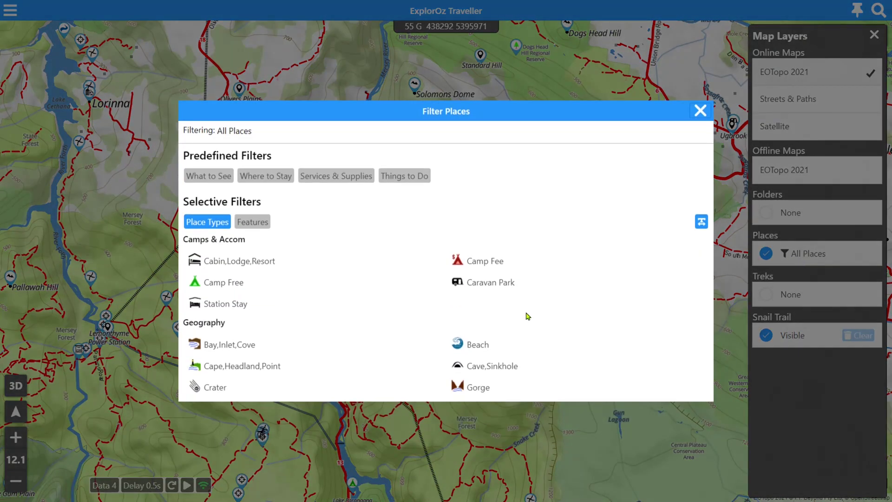
{"action": "scroll", "coordinate": [528, 316], "scroll_direction": "down", "scroll_amount": 15}
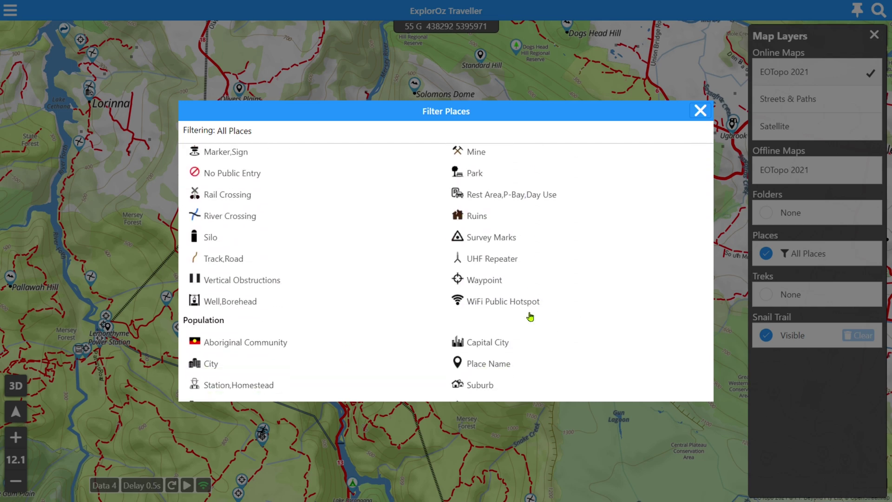
{"action": "scroll", "coordinate": [530, 317], "scroll_direction": "down", "scroll_amount": 5}
{"action": "scroll", "coordinate": [529, 316], "scroll_direction": "up", "scroll_amount": 8}
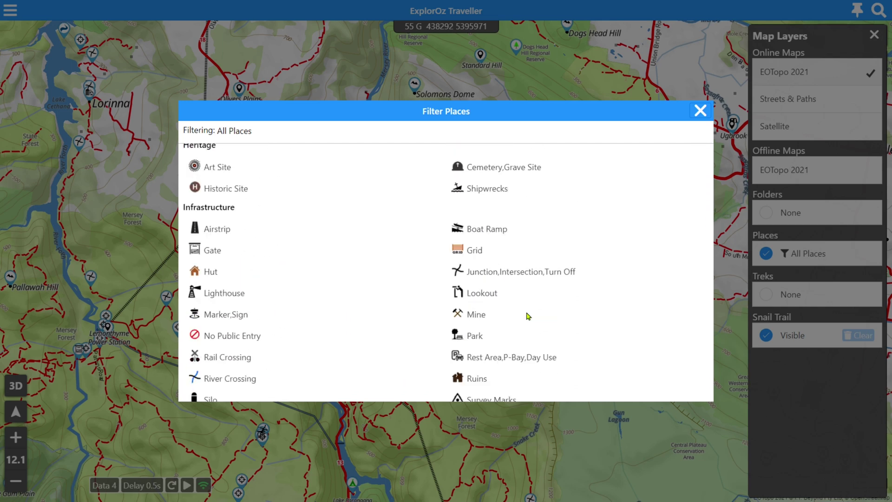
{"action": "scroll", "coordinate": [528, 316], "scroll_direction": "up", "scroll_amount": 8}
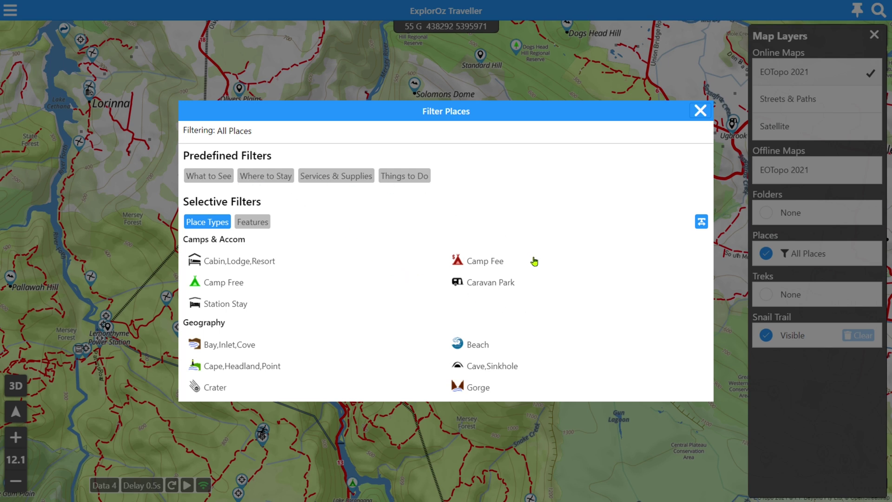
{"action": "left_click", "coordinate": [265, 177]}
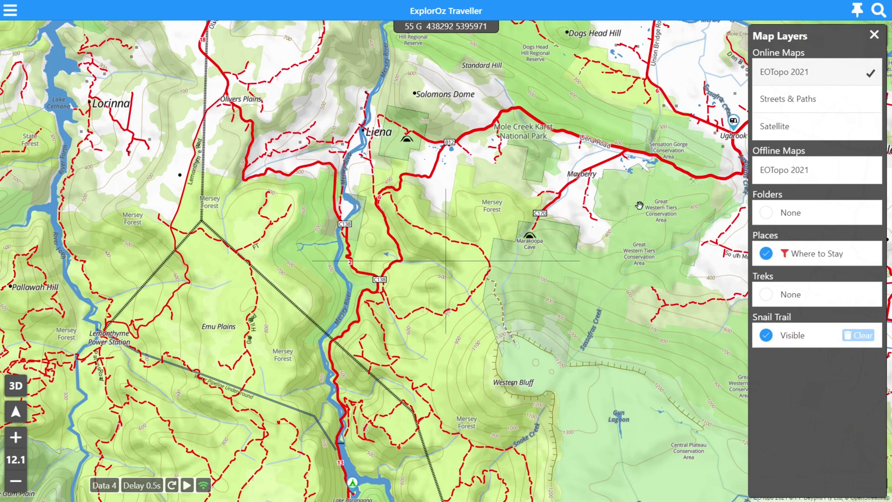
Examine the filtered places to stay around Liena, Moina and the coast between Burnie and Devonport.
{"action": "scroll", "coordinate": [520, 289], "scroll_direction": "down", "scroll_amount": 3}
{"action": "scroll", "coordinate": [520, 287], "scroll_direction": "down", "scroll_amount": 6}
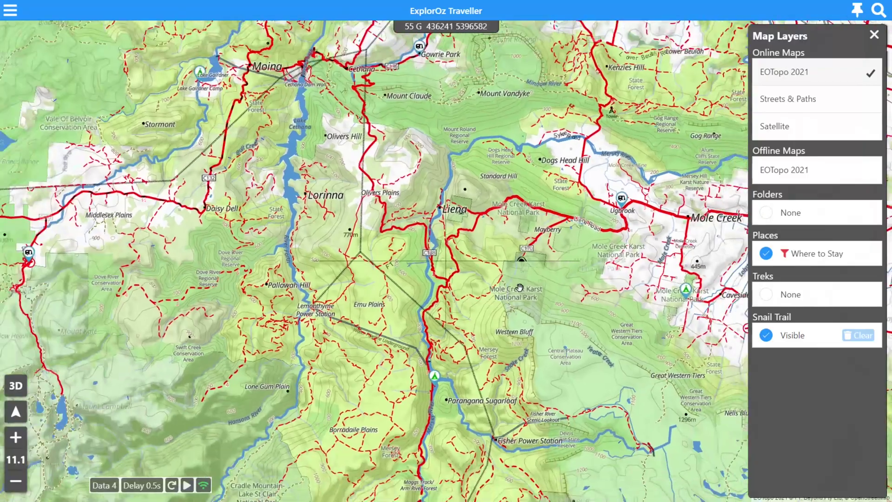
{"action": "scroll", "coordinate": [520, 288], "scroll_direction": "down", "scroll_amount": 5}
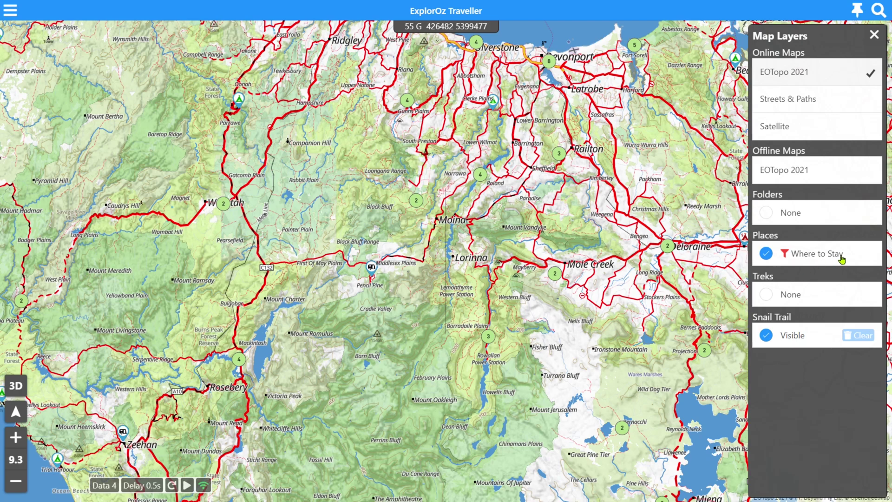
{"action": "scroll", "coordinate": [455, 240], "scroll_direction": "up", "scroll_amount": 3}
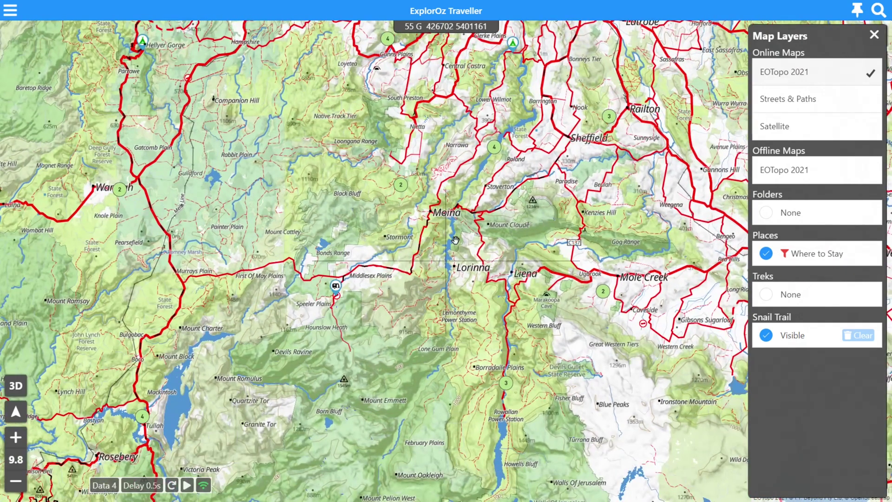
{"action": "scroll", "coordinate": [455, 240], "scroll_direction": "up", "scroll_amount": 4}
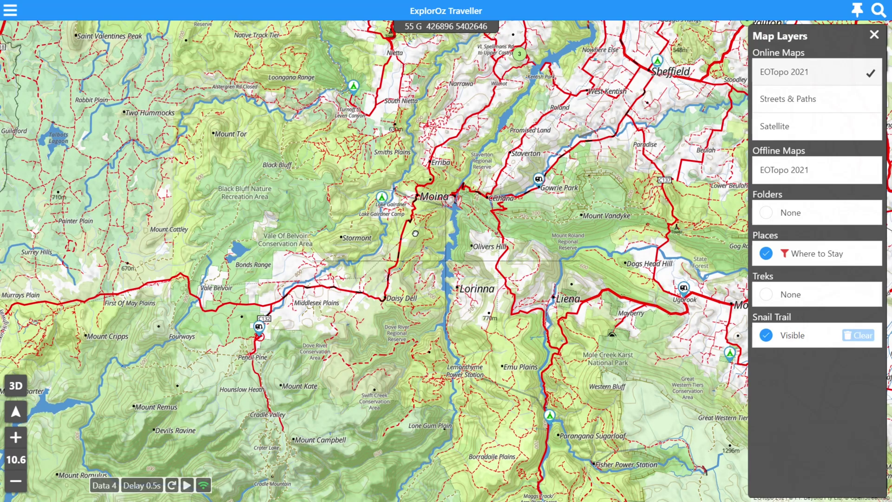
{"action": "left_click_drag", "start_coordinate": [414, 237], "coordinate": [437, 365]}
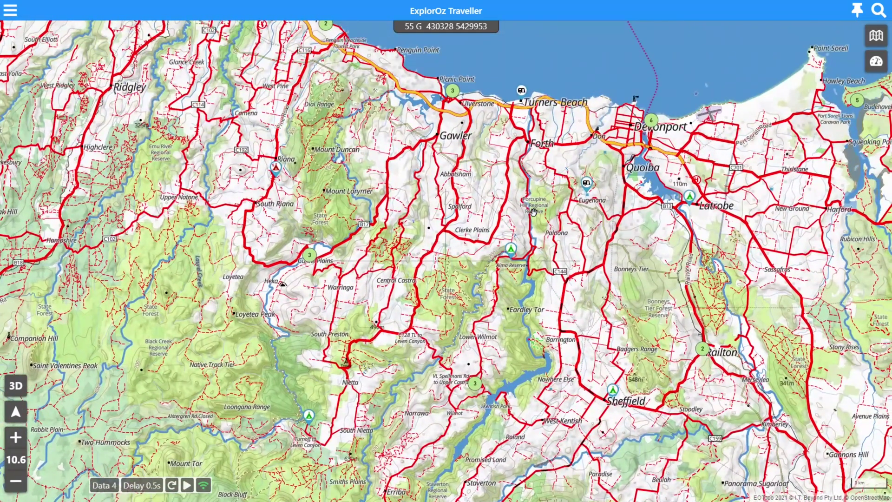
{"action": "left_click_drag", "start_coordinate": [469, 264], "coordinate": [543, 387]}
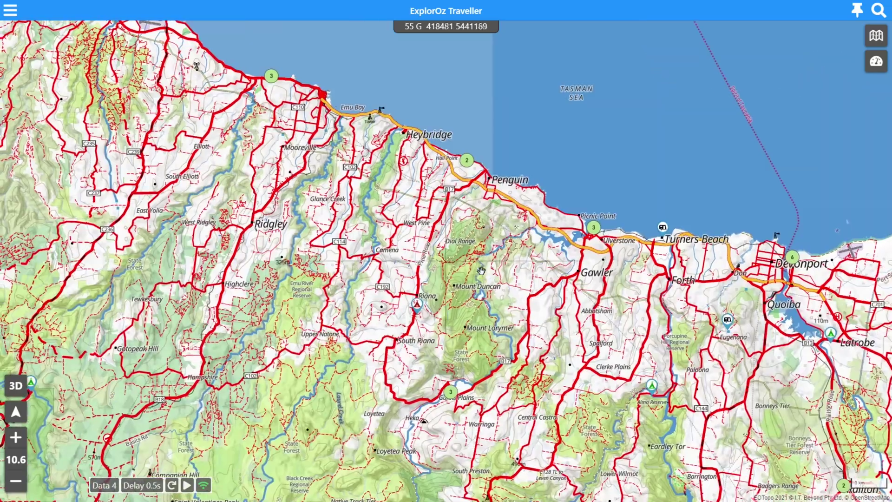
{"action": "scroll", "coordinate": [402, 197], "scroll_direction": "up", "scroll_amount": 2}
{"action": "scroll", "coordinate": [402, 197], "scroll_direction": "up", "scroll_amount": 1}
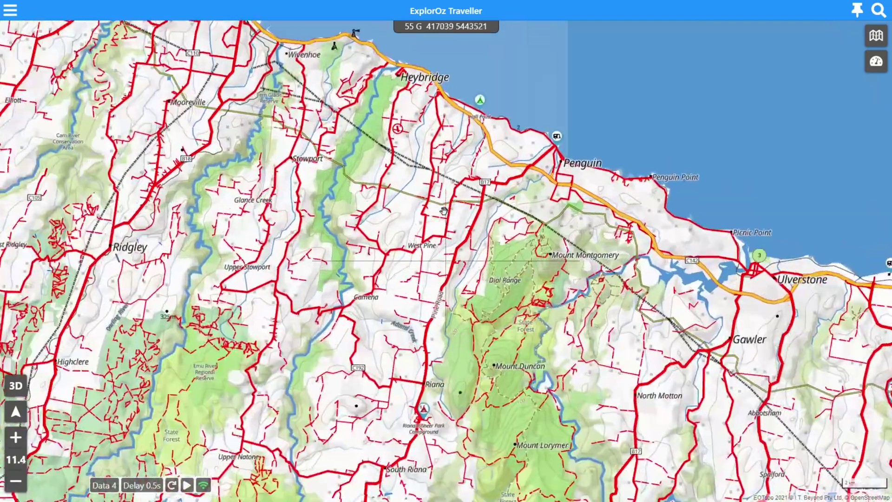
{"action": "scroll", "coordinate": [445, 210], "scroll_direction": "down", "scroll_amount": 3}
{"action": "scroll", "coordinate": [444, 210], "scroll_direction": "down", "scroll_amount": 3}
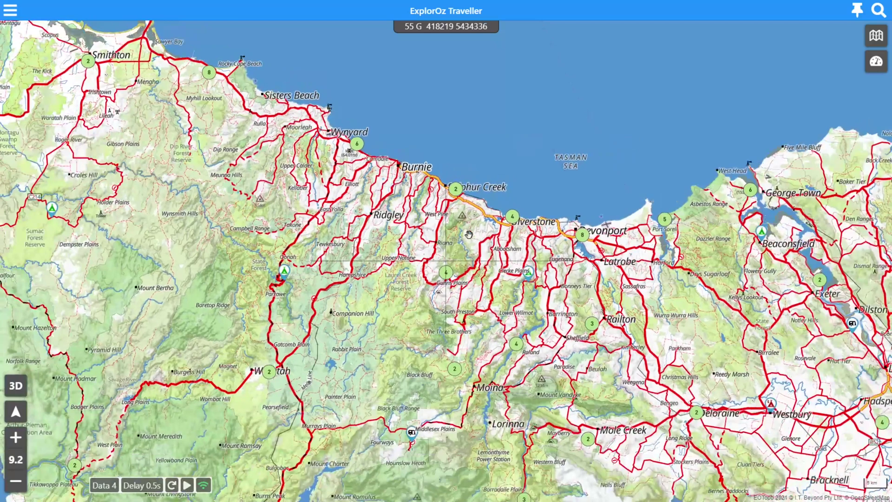
{"action": "left_click_drag", "start_coordinate": [469, 234], "coordinate": [417, 206]}
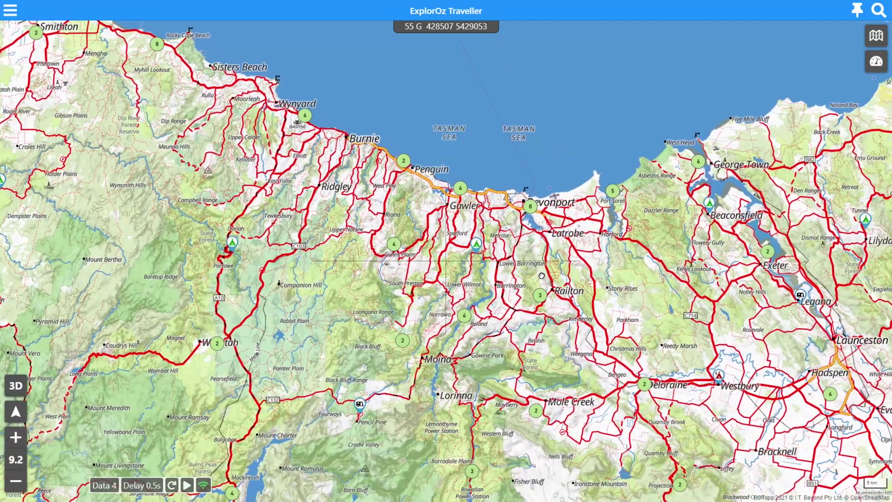
Replace the Where to Stay filter on places with the Pets Allowed feature and view the filtered places between Moina and Devonport.
{"action": "left_click", "coordinate": [877, 37]}
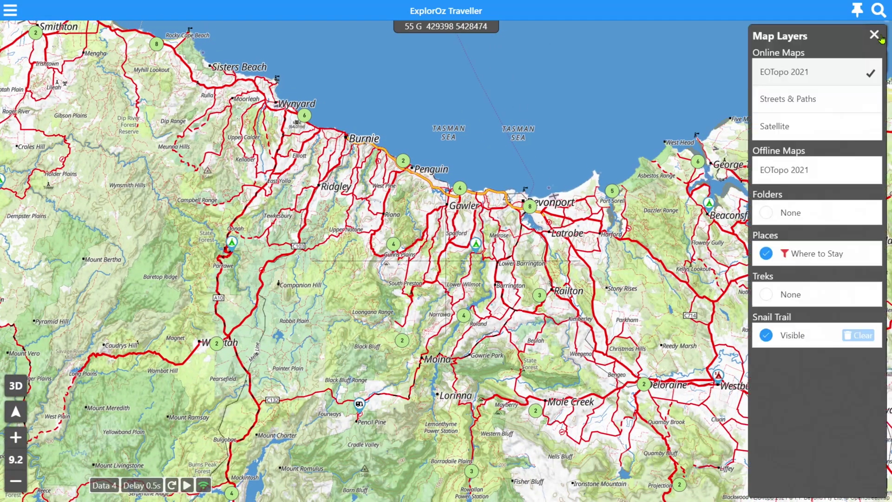
{"action": "left_click", "coordinate": [817, 254]}
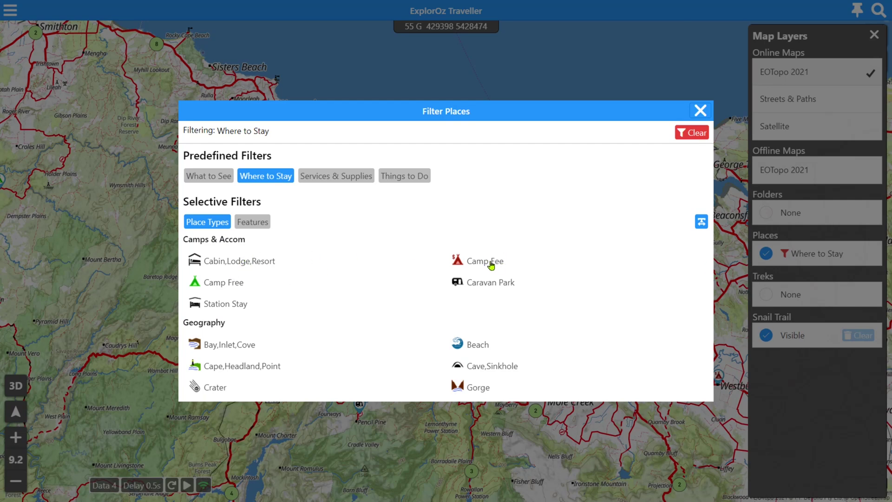
{"action": "scroll", "coordinate": [288, 346], "scroll_direction": "down", "scroll_amount": 3}
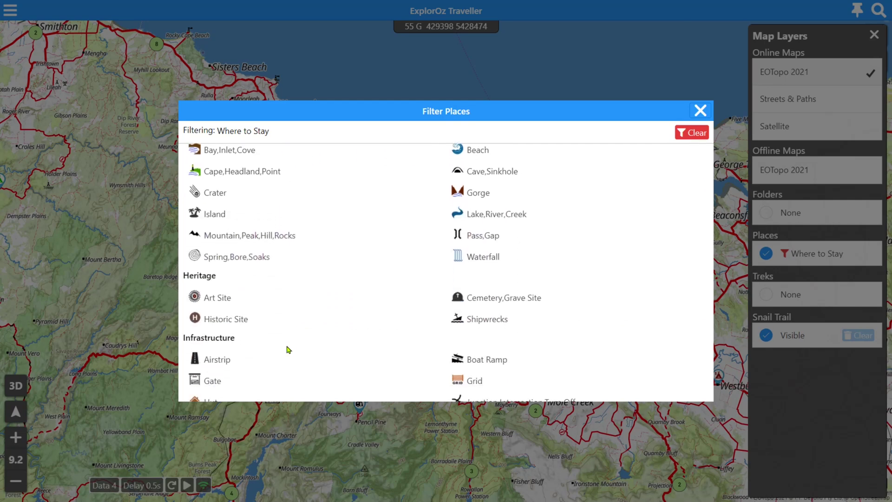
{"action": "scroll", "coordinate": [289, 348], "scroll_direction": "up", "scroll_amount": 3}
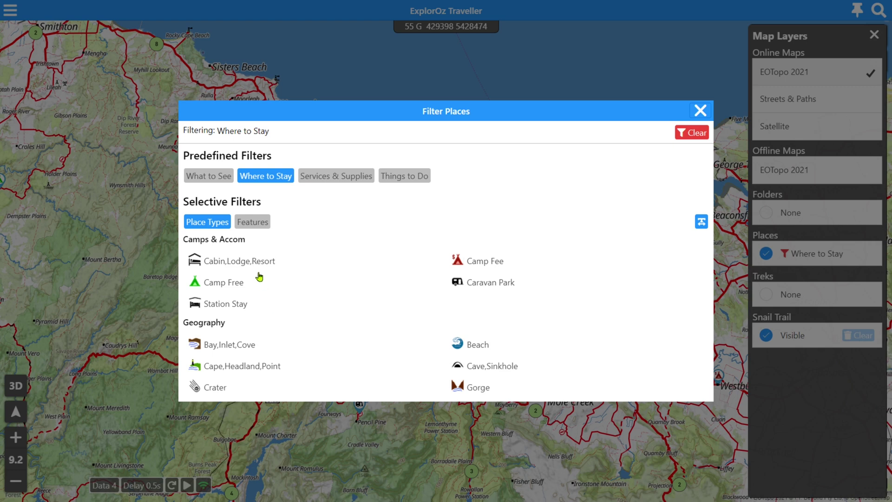
{"action": "left_click", "coordinate": [252, 224]}
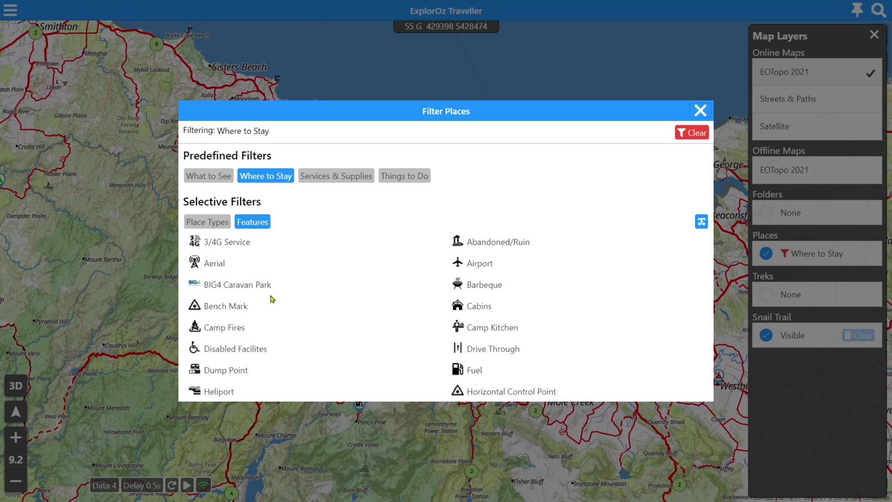
{"action": "scroll", "coordinate": [333, 316], "scroll_direction": "down", "scroll_amount": 1}
{"action": "scroll", "coordinate": [431, 349], "scroll_direction": "down", "scroll_amount": 2}
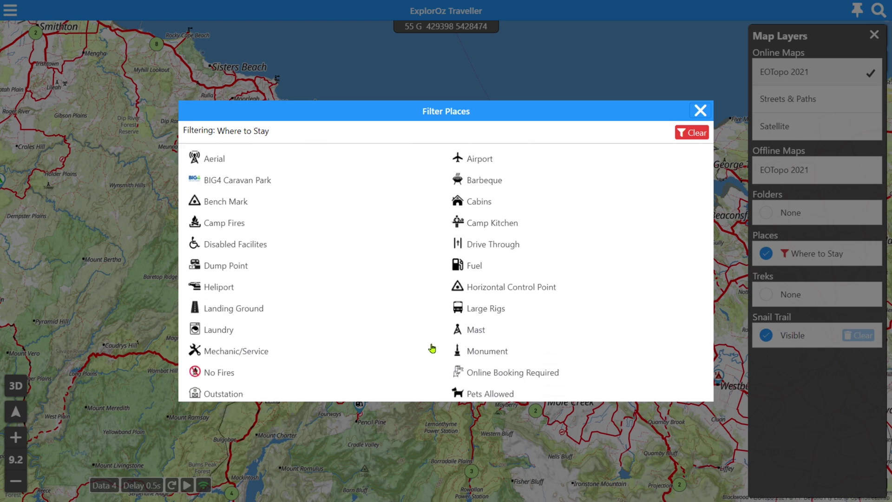
{"action": "scroll", "coordinate": [432, 349], "scroll_direction": "down", "scroll_amount": 2}
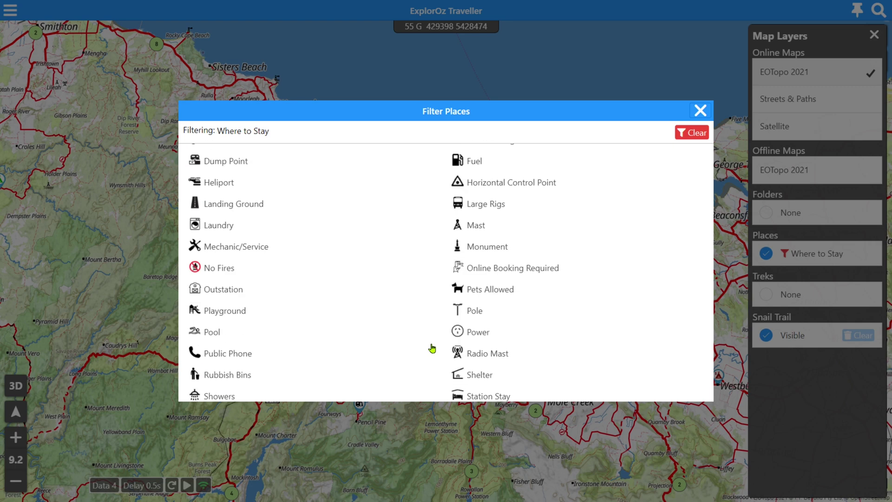
{"action": "left_click", "coordinate": [476, 292]}
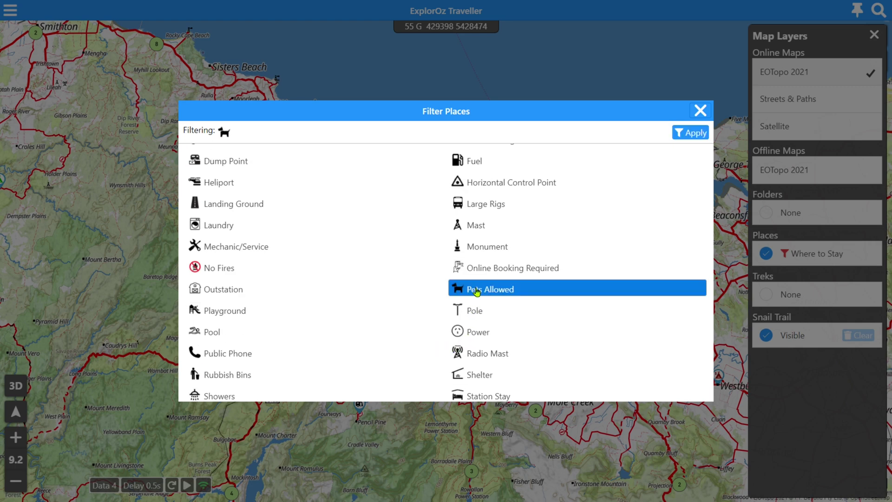
{"action": "left_click", "coordinate": [697, 133]}
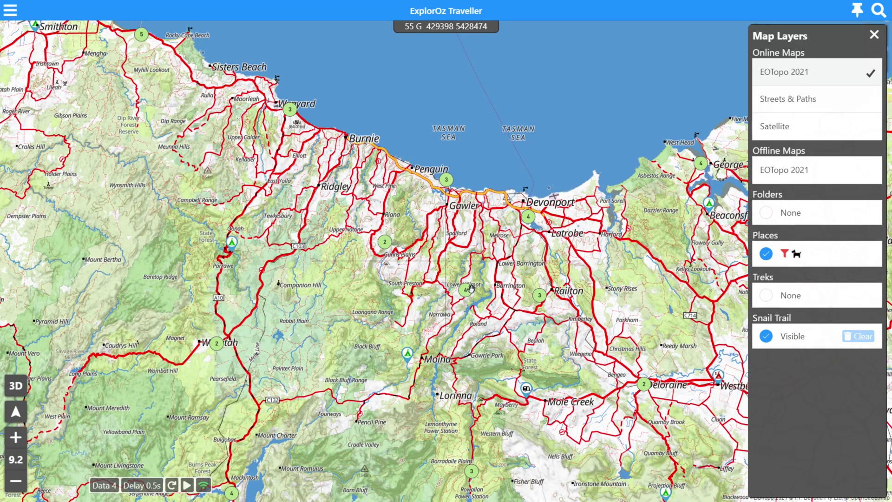
{"action": "scroll", "coordinate": [516, 327], "scroll_direction": "up", "scroll_amount": 4}
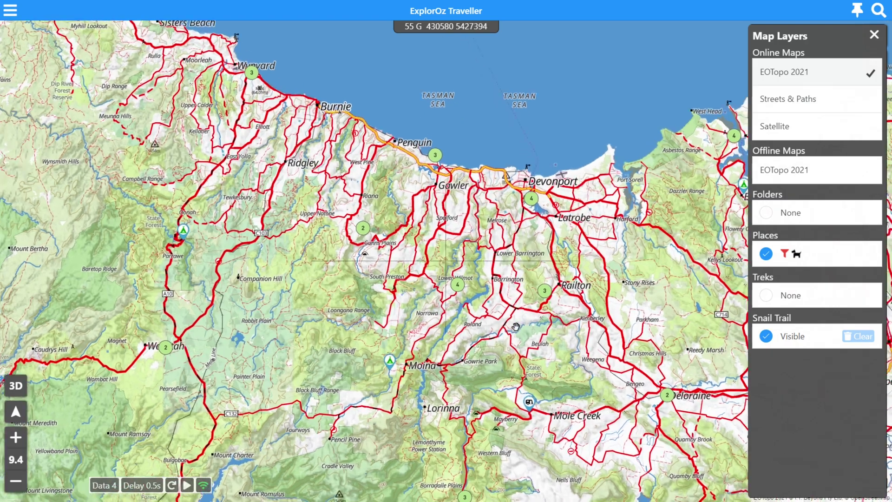
{"action": "scroll", "coordinate": [516, 326], "scroll_direction": "up", "scroll_amount": 2}
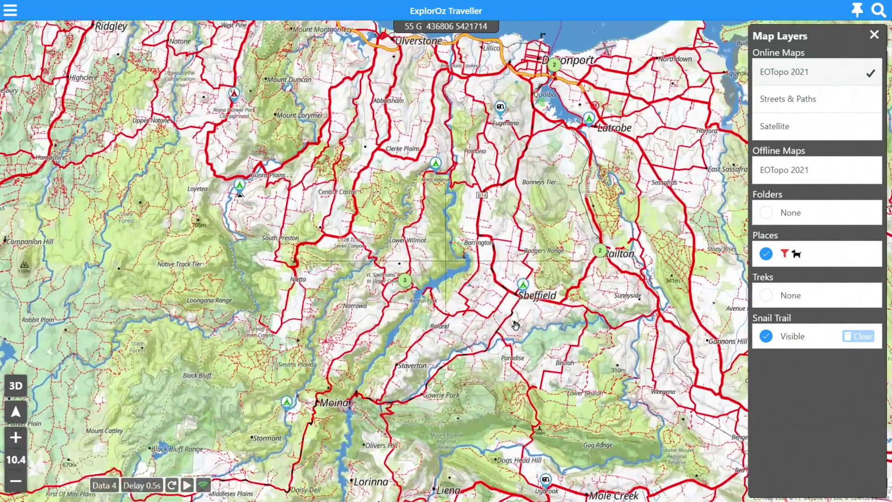
{"action": "left_click_drag", "start_coordinate": [510, 242], "coordinate": [509, 281]}
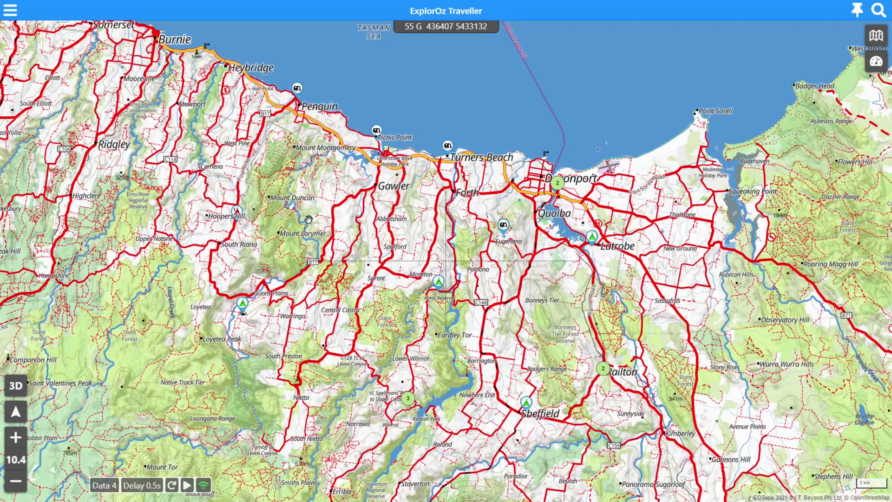
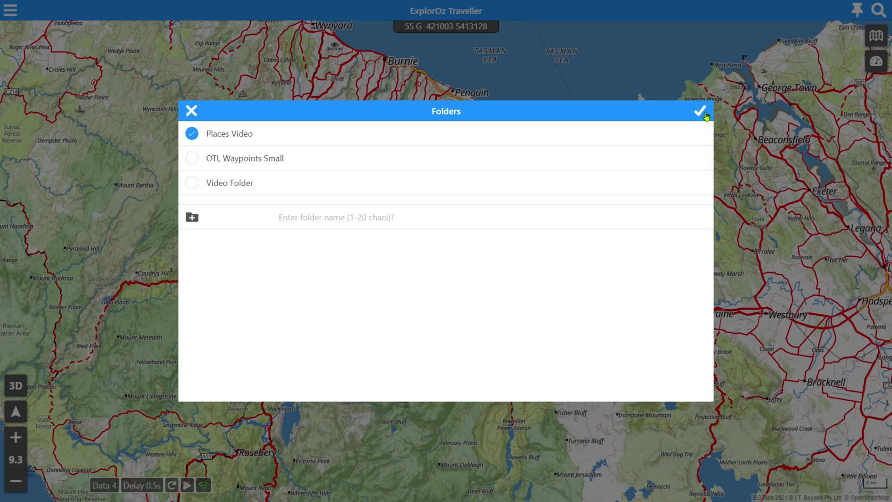
Save Lake Gairdner Camp to the Places Video folder and close its map popup.
{"action": "left_click", "coordinate": [706, 116]}
{"action": "left_click", "coordinate": [877, 37]}
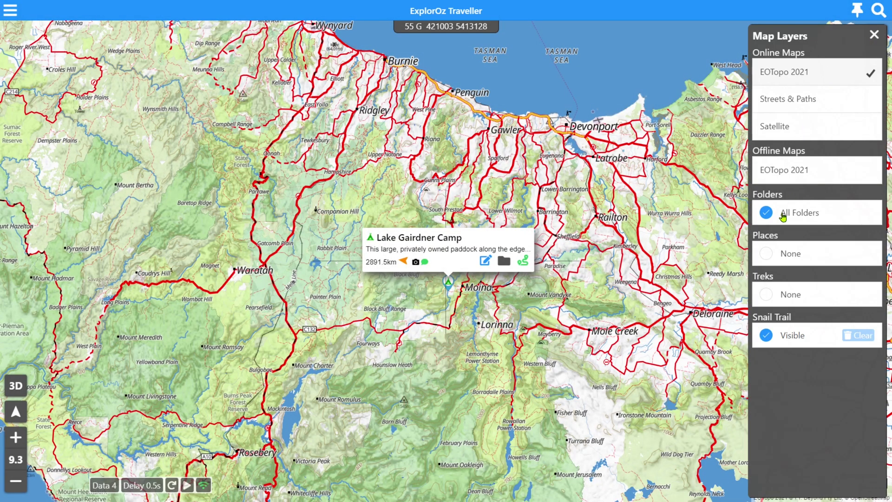
{"action": "left_click", "coordinate": [653, 296]}
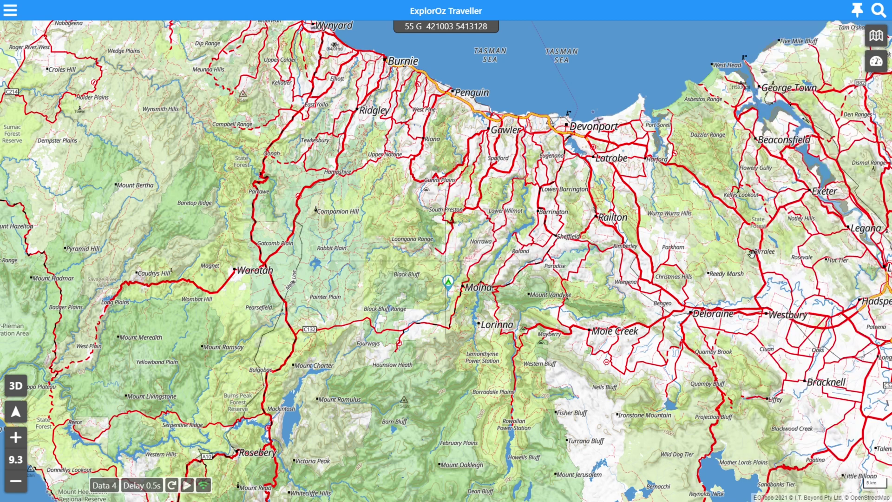
Filter the folders layer to show only the Places Video folder on the map.
{"action": "left_click", "coordinate": [875, 41]}
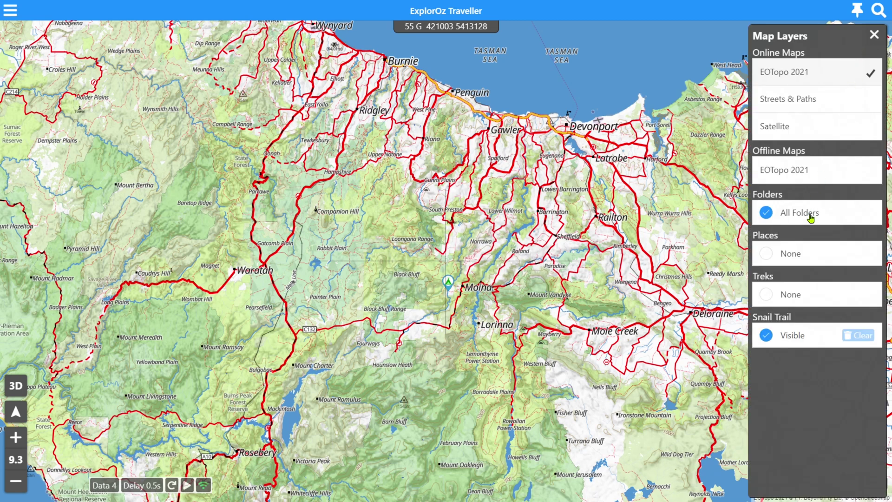
{"action": "left_click", "coordinate": [810, 215]}
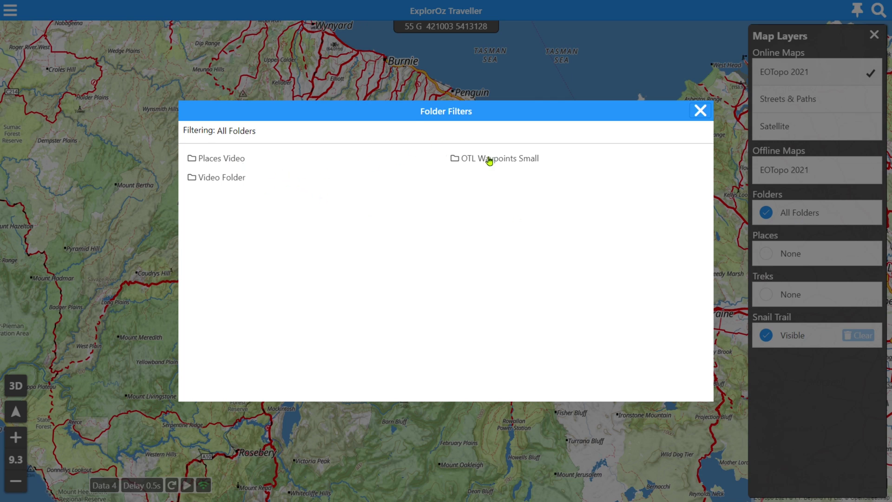
{"action": "left_click", "coordinate": [240, 160]}
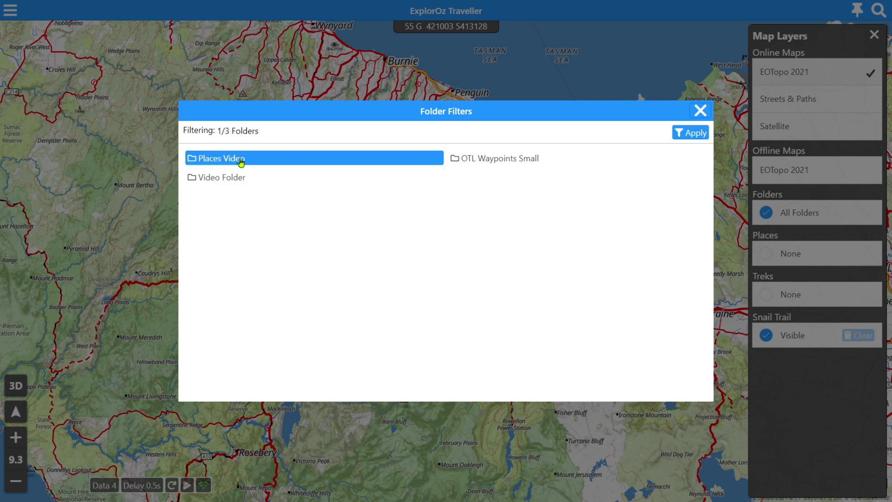
{"action": "left_click", "coordinate": [692, 133]}
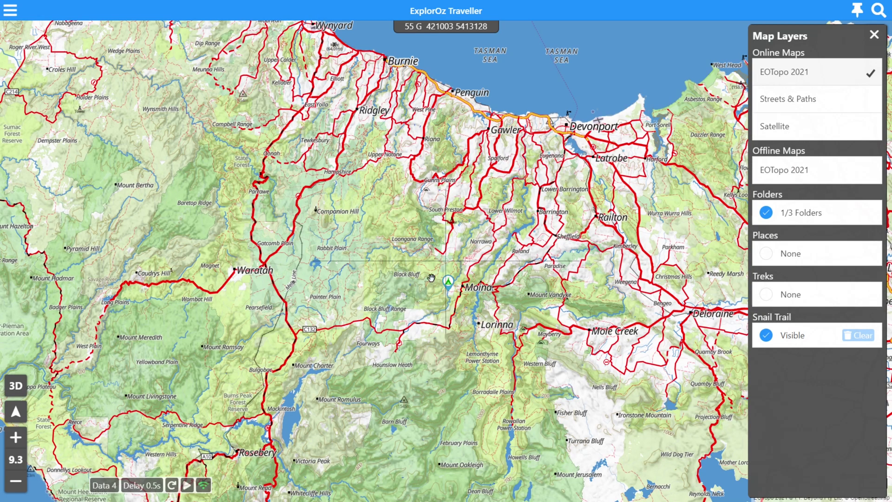
Change the folder filter from Places Video to OTL Waypoints Small and apply it.
{"action": "left_click", "coordinate": [794, 213]}
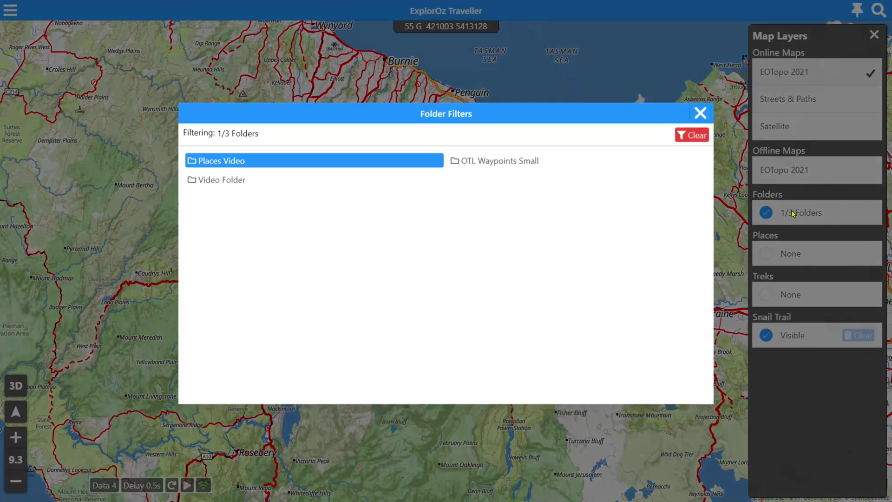
{"action": "left_click", "coordinate": [500, 161]}
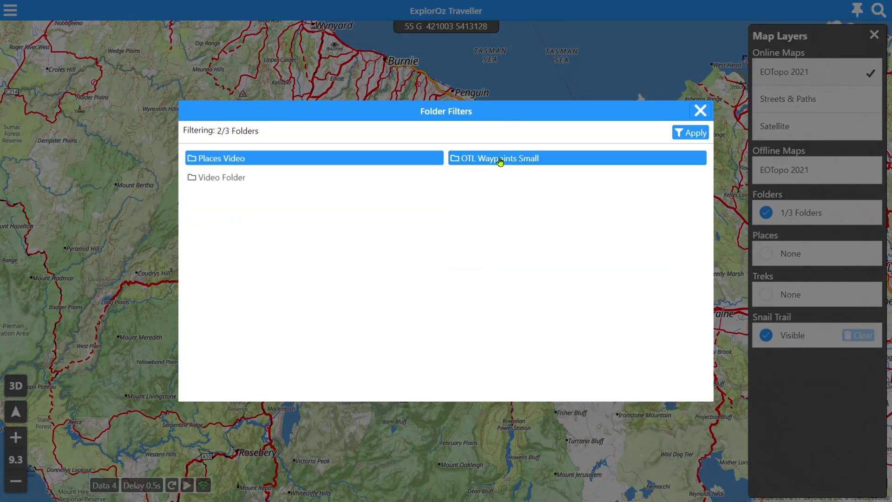
{"action": "left_click", "coordinate": [296, 160]}
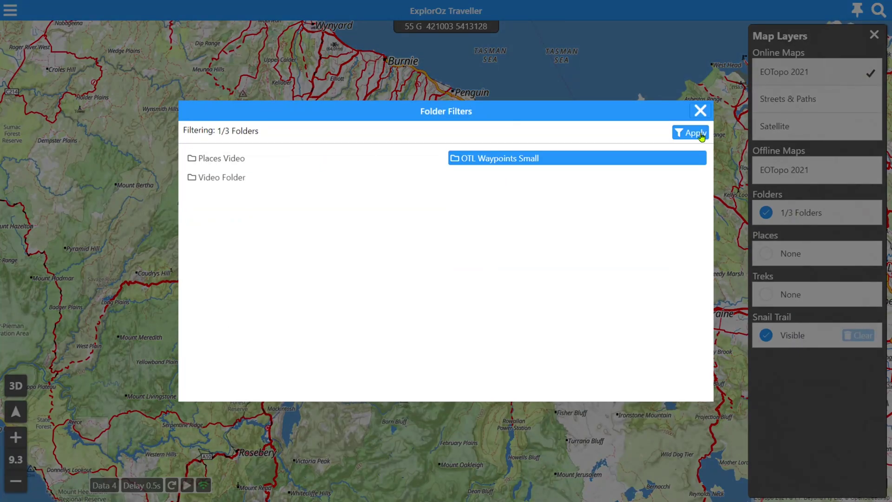
{"action": "left_click", "coordinate": [691, 133]}
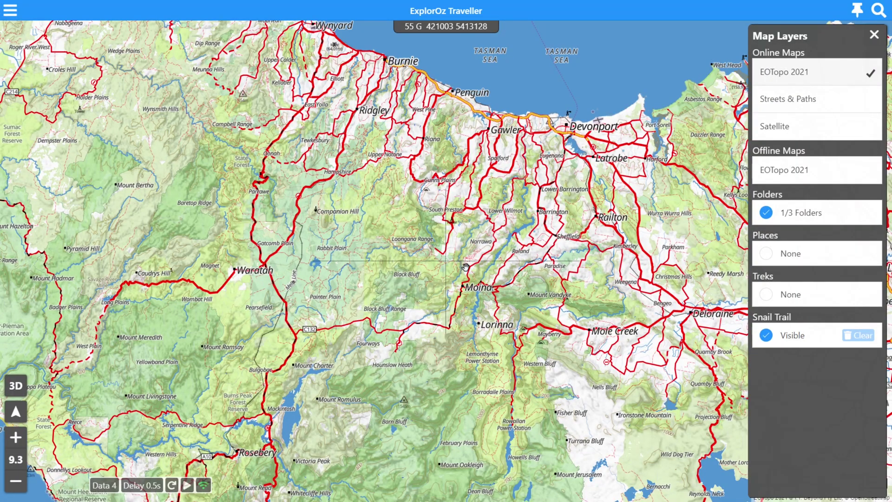
Check the selected folder in the filter, locate its waypoints near Port Augusta, and view the whole of Australia.
{"action": "left_click", "coordinate": [803, 212]}
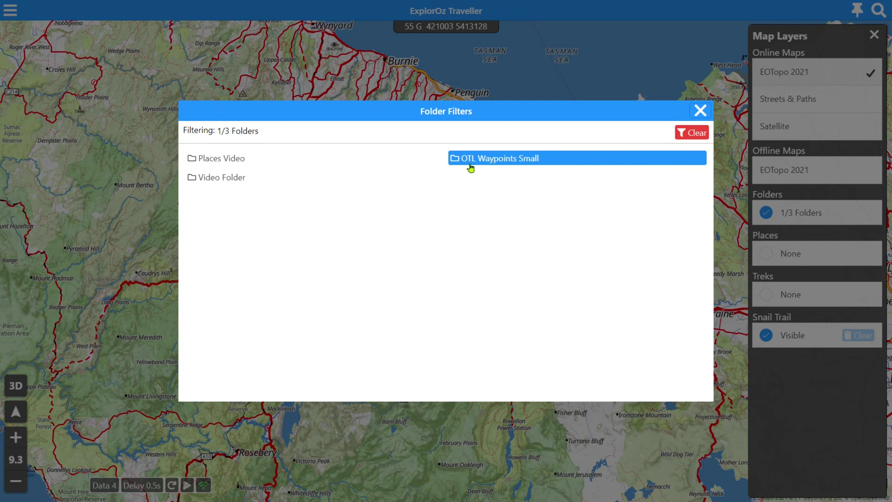
{"action": "left_click", "coordinate": [700, 111]}
{"action": "scroll", "coordinate": [323, 203], "scroll_direction": "down", "scroll_amount": 6}
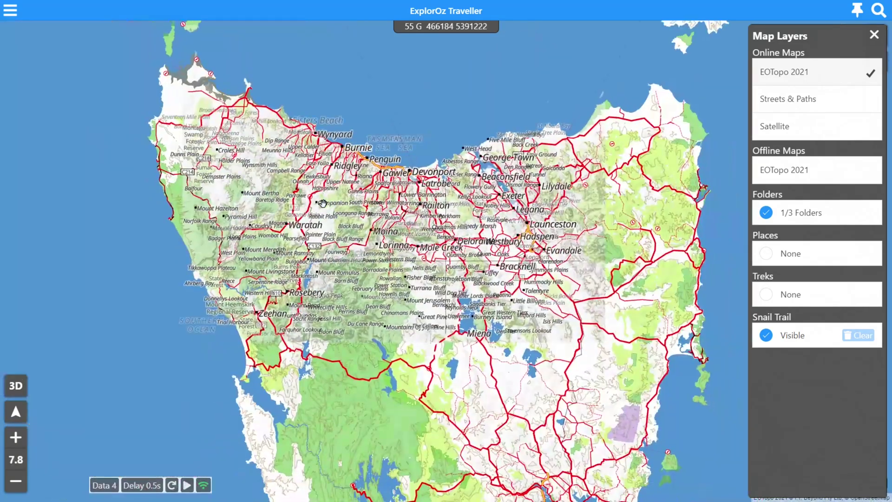
{"action": "scroll", "coordinate": [323, 203], "scroll_direction": "down", "scroll_amount": 3}
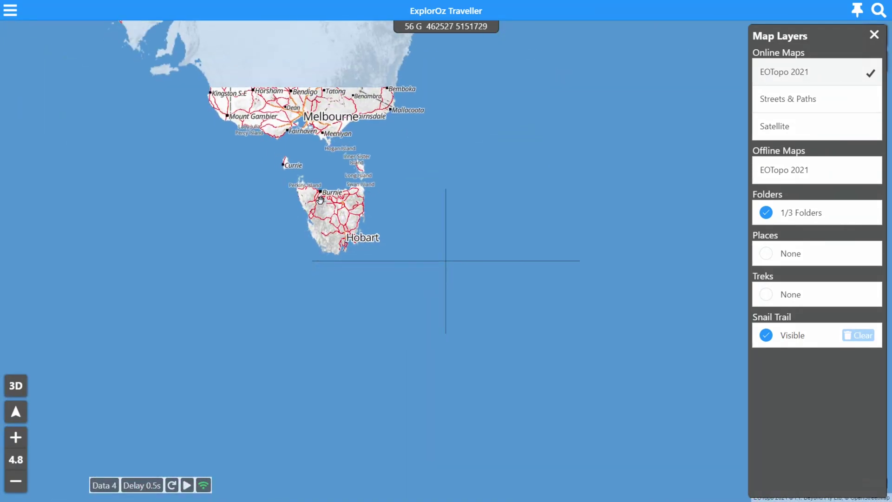
{"action": "left_click_drag", "start_coordinate": [323, 202], "coordinate": [458, 309]}
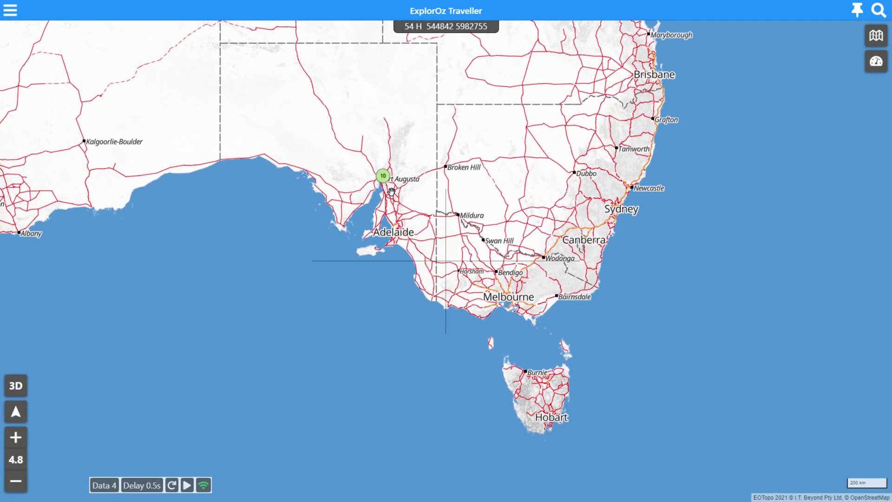
{"action": "scroll", "coordinate": [390, 185], "scroll_direction": "up", "scroll_amount": 3}
{"action": "scroll", "coordinate": [391, 184], "scroll_direction": "up", "scroll_amount": 5}
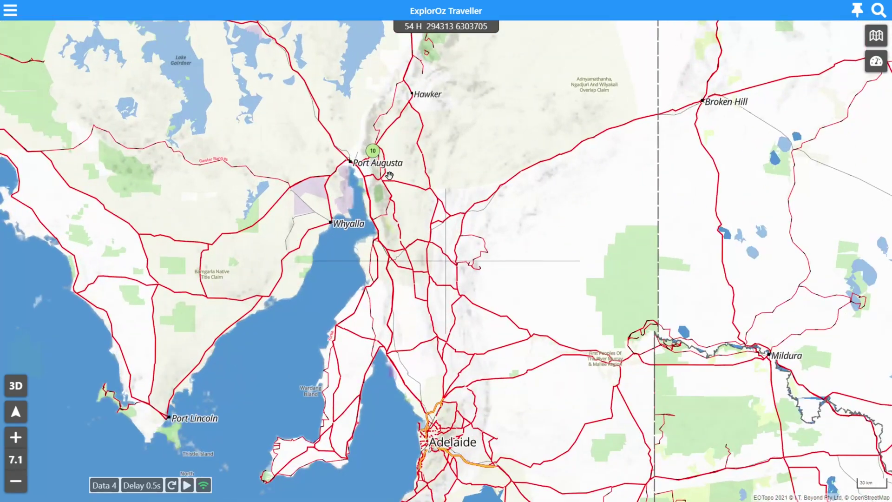
{"action": "scroll", "coordinate": [389, 173], "scroll_direction": "down", "scroll_amount": 7}
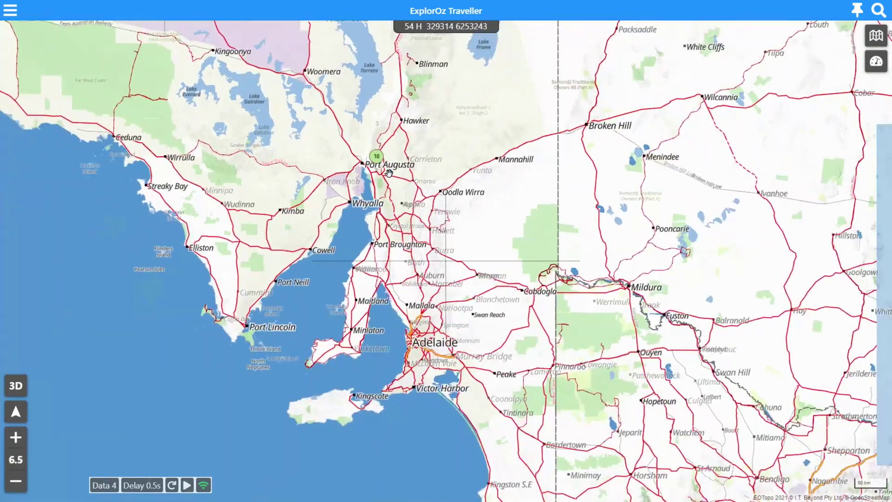
{"action": "scroll", "coordinate": [389, 173], "scroll_direction": "down", "scroll_amount": 4}
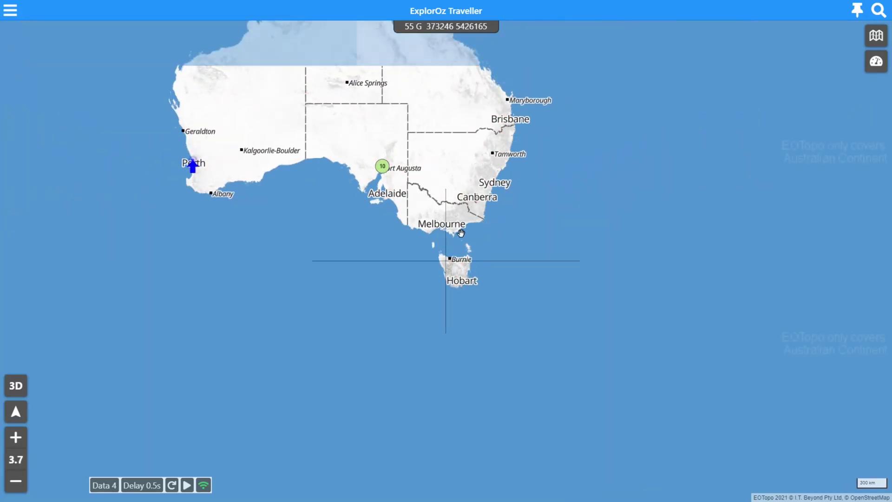
{"action": "left_click_drag", "start_coordinate": [435, 149], "coordinate": [567, 241]}
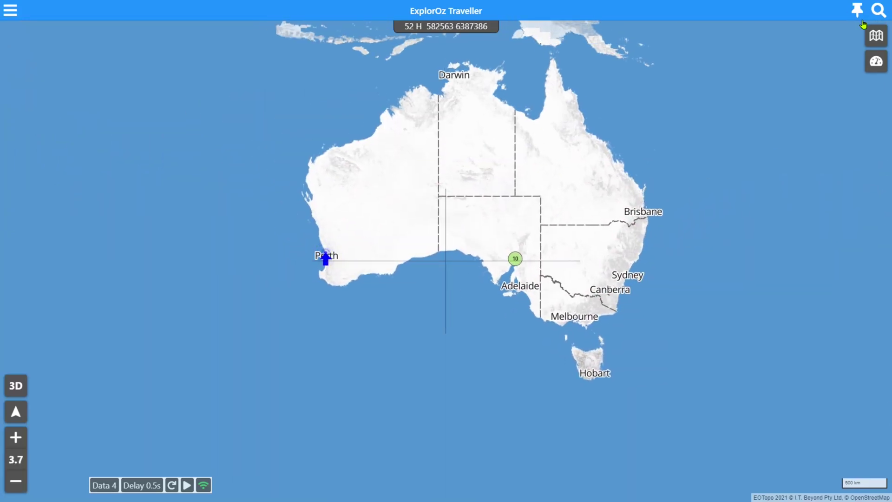
Show the places and treks layers alongside the folders, and clear the Pets Allowed filter from places.
{"action": "left_click", "coordinate": [877, 36]}
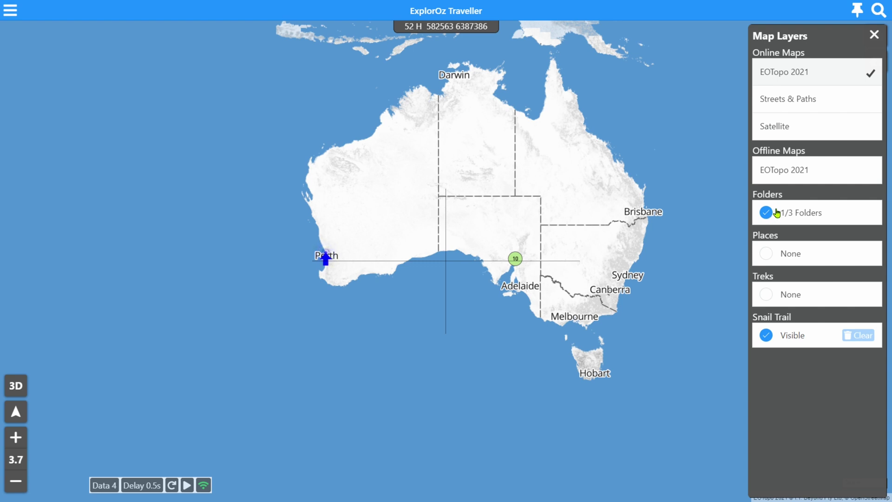
{"action": "left_click", "coordinate": [768, 255]}
{"action": "left_click", "coordinate": [768, 296]}
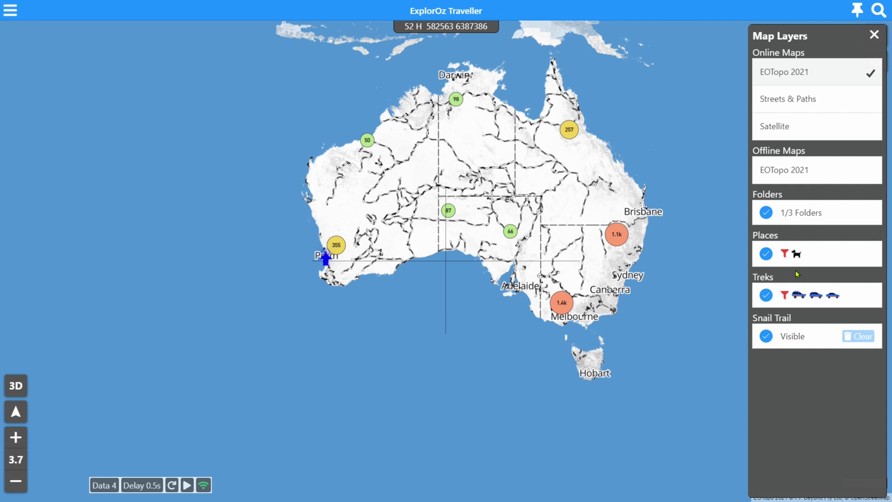
{"action": "left_click", "coordinate": [799, 254]}
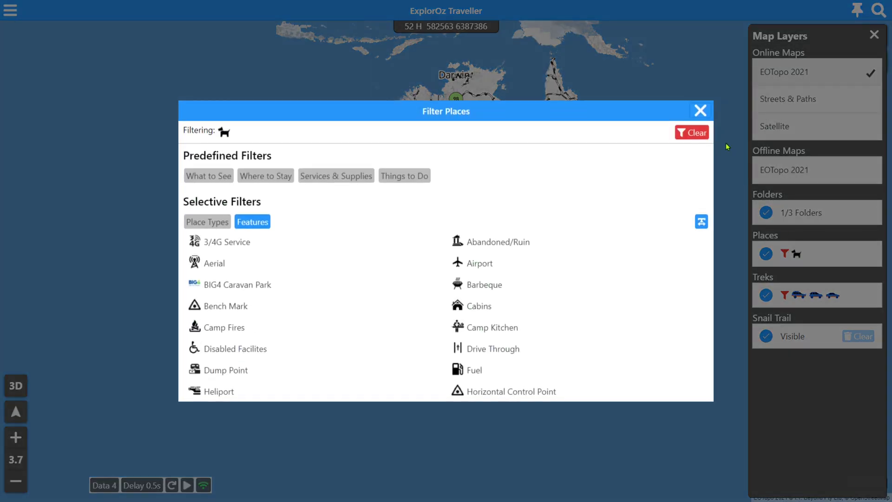
{"action": "left_click", "coordinate": [696, 133]}
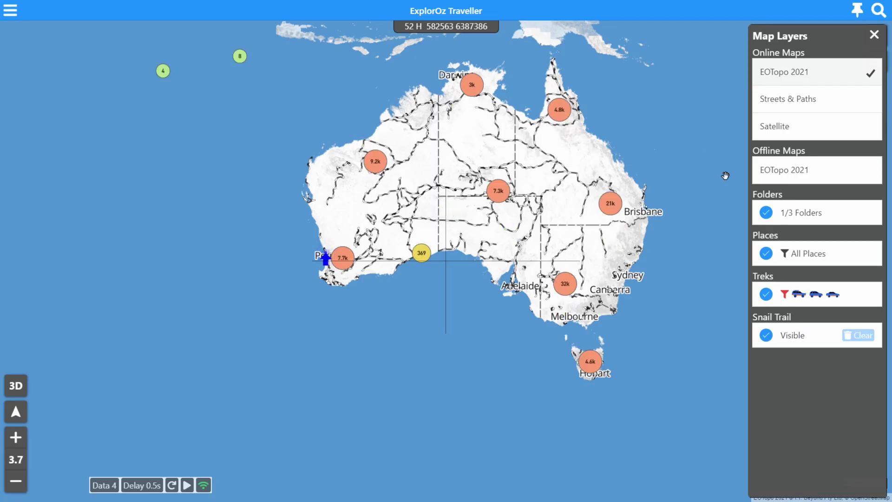